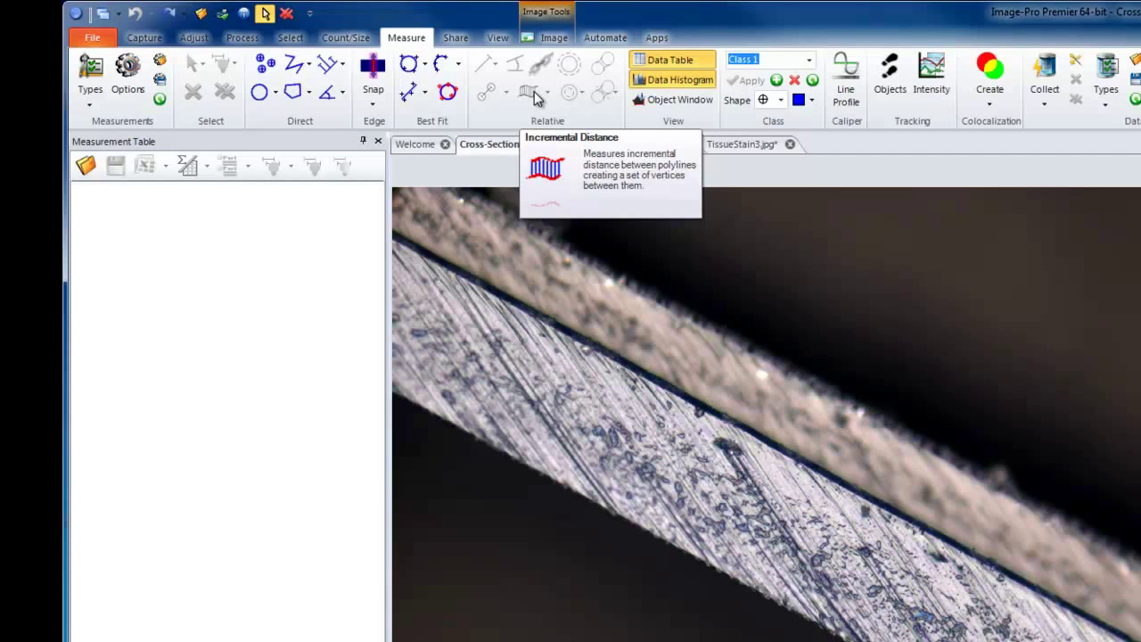
Draw straight lines L1 (lower edge, 2628.25 px) and L2 (upper edge, 2620.97 px), then select L1
left_click(308, 64)
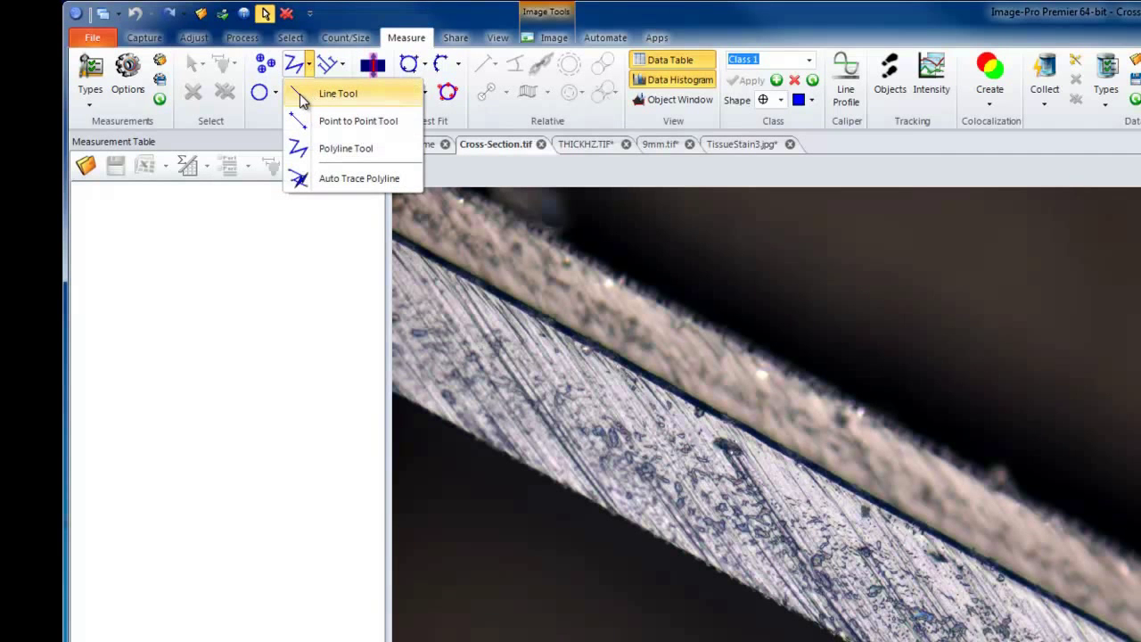
left_click(312, 96)
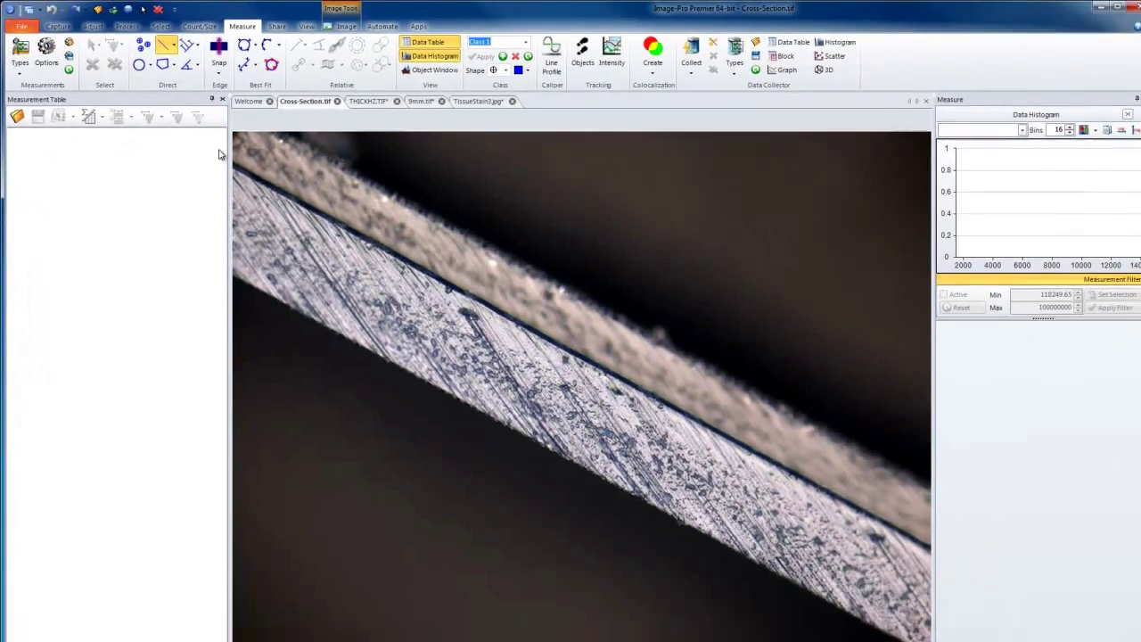
left_click_drag(239, 276, 841, 606)
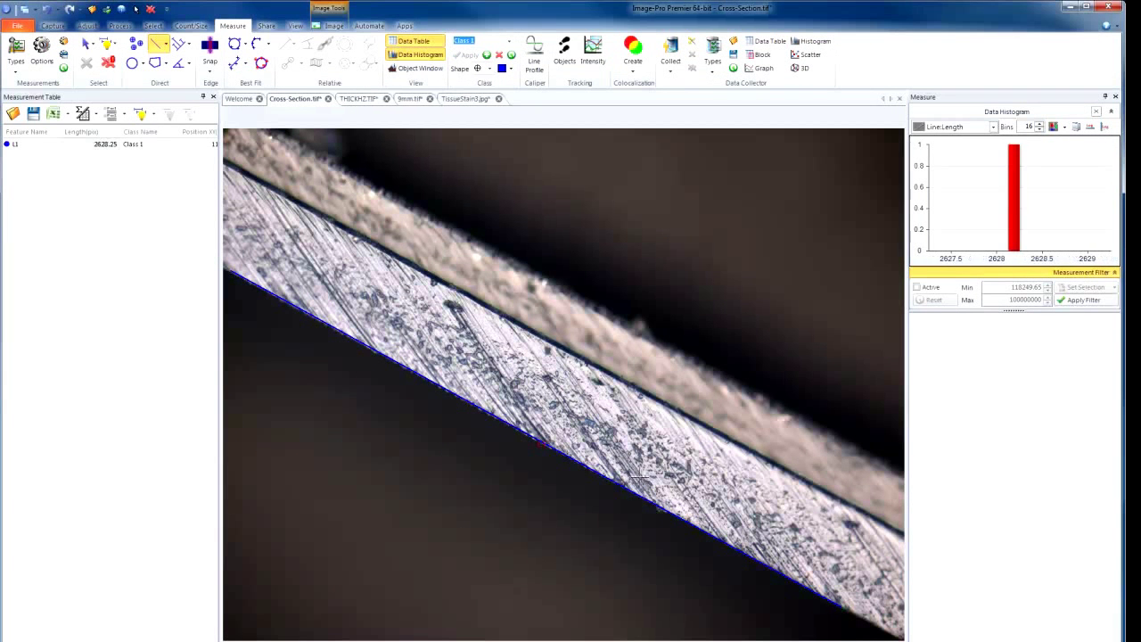
left_click_drag(260, 186, 874, 524)
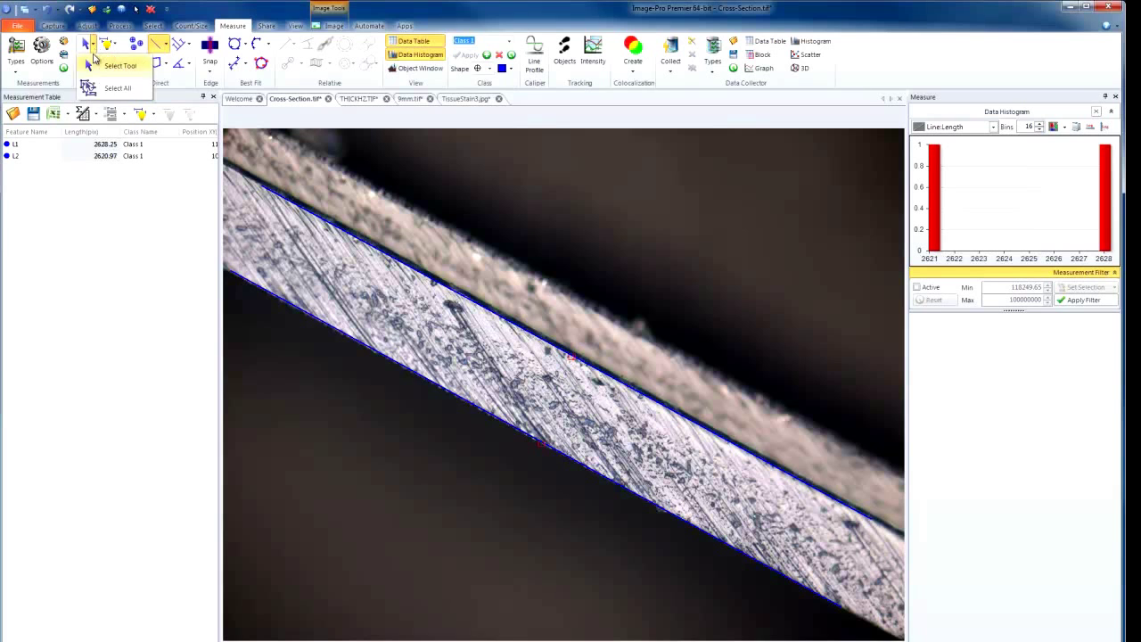
left_click(86, 44)
left_click(337, 330)
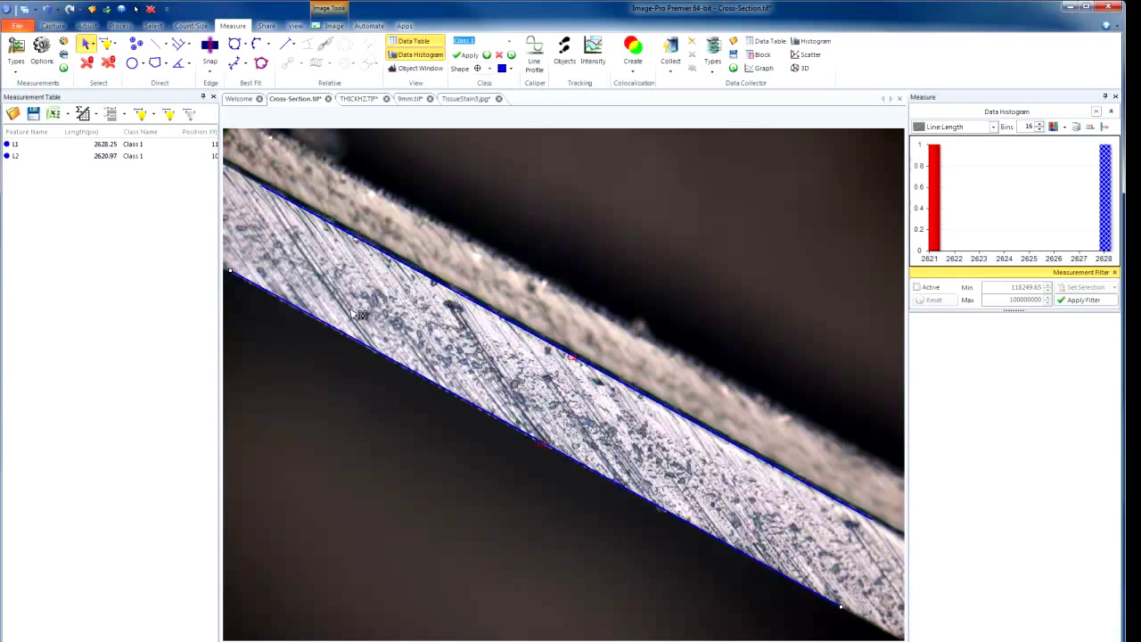
Add L2 to the selection and set Incremental Distance step size 5 with the Shortest type
left_click(403, 266)
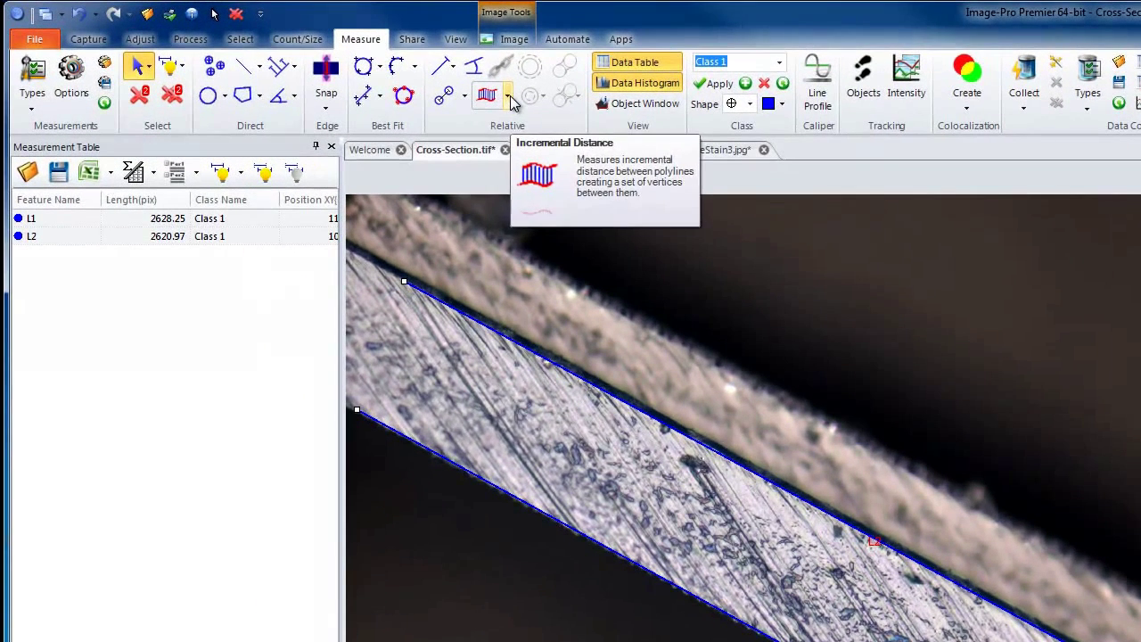
left_click(332, 67)
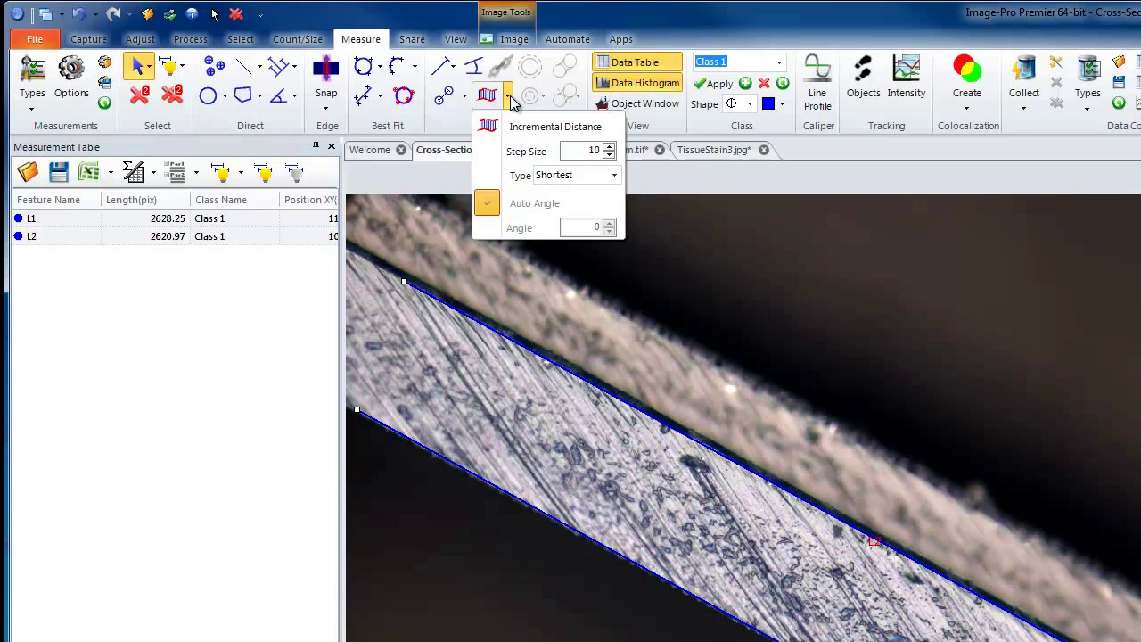
double_click(594, 150)
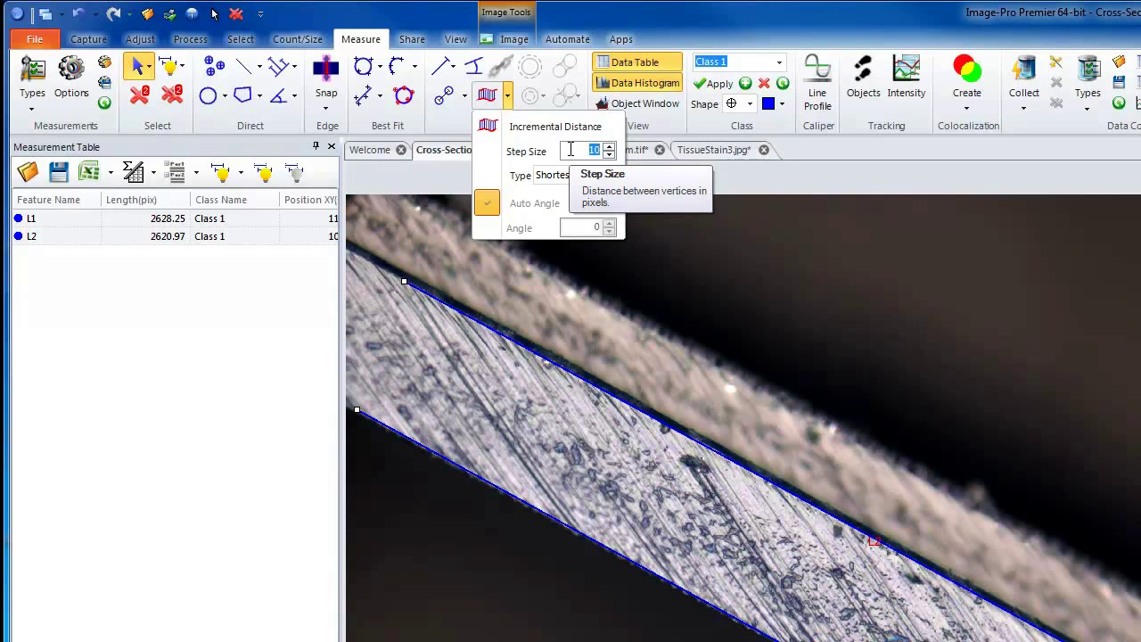
left_click(609, 155)
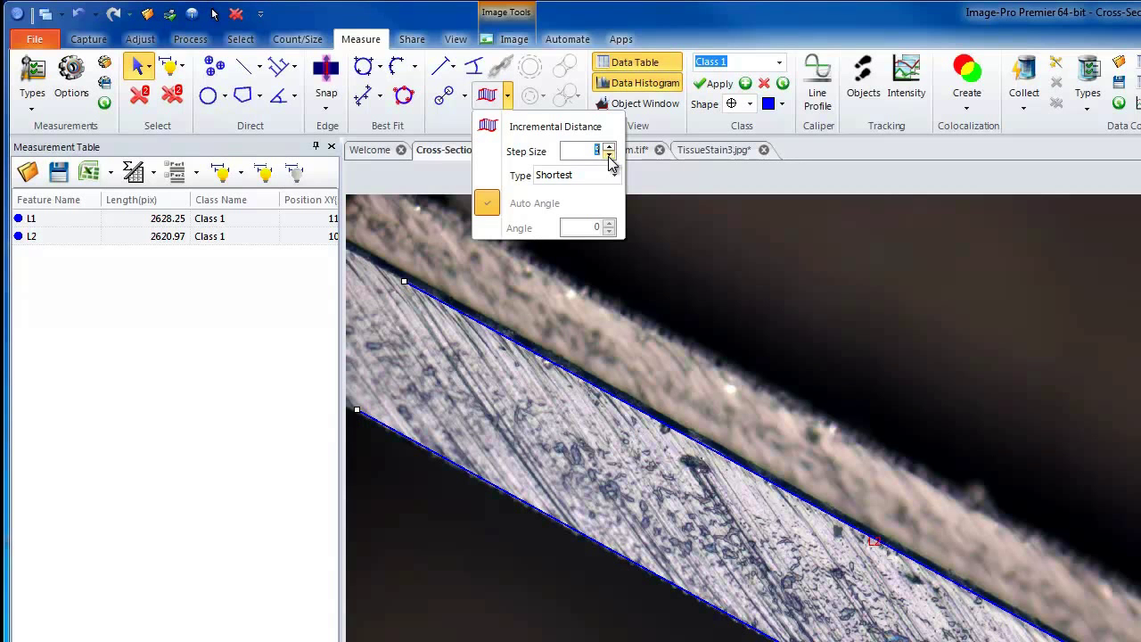
left_click(616, 176)
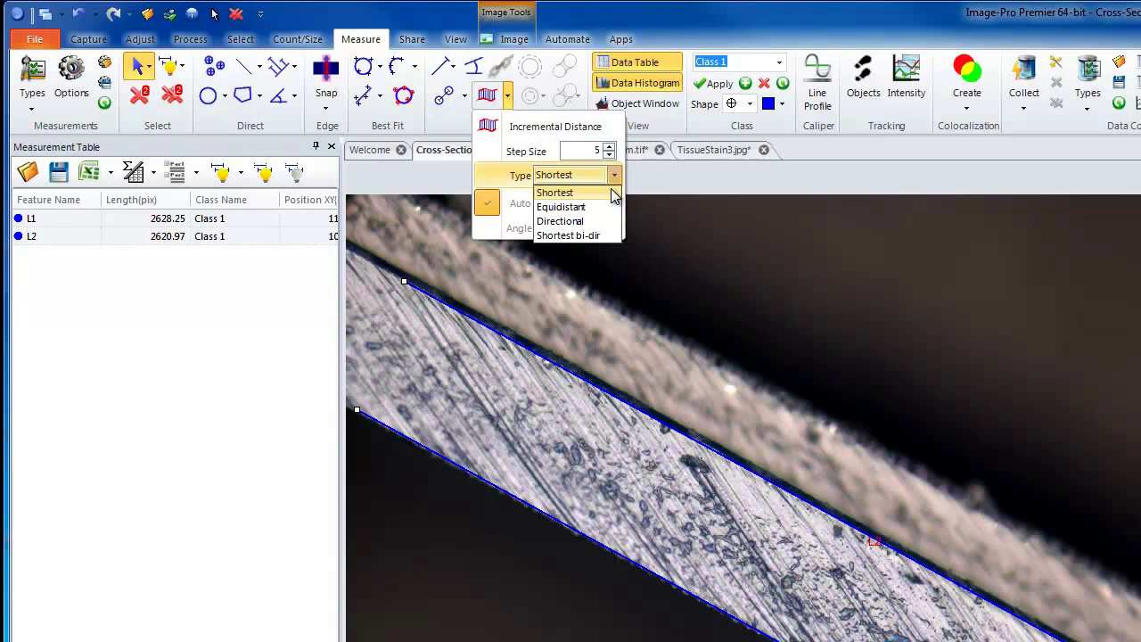
left_click(593, 193)
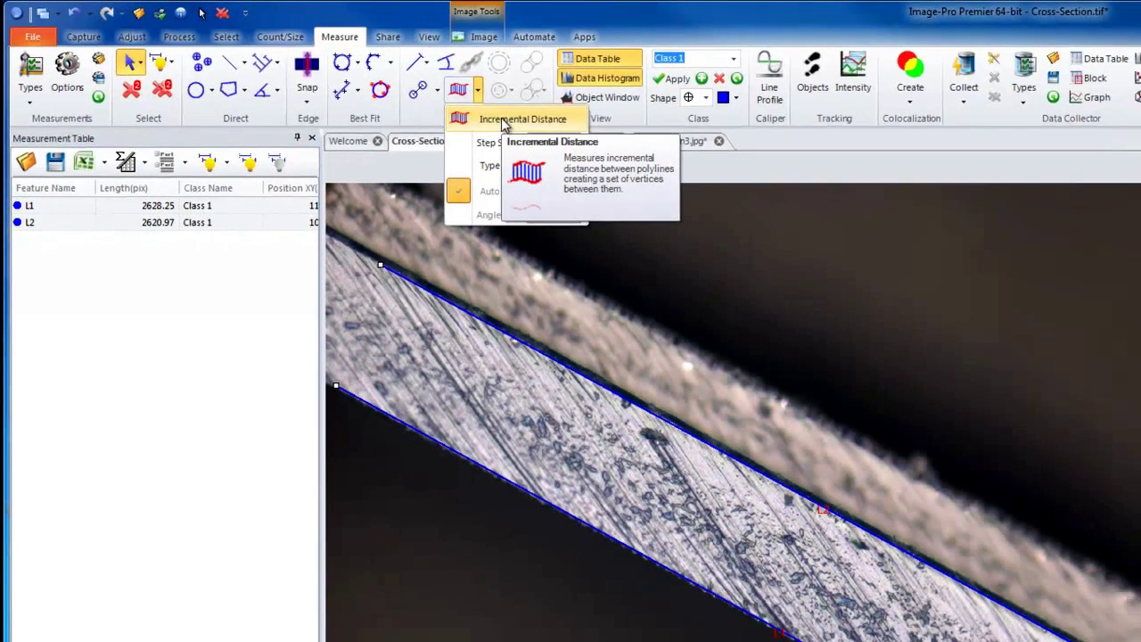
Generate Shortest incremental lines between L1 and L2, zoom in to inspect them, then undo
left_click(535, 131)
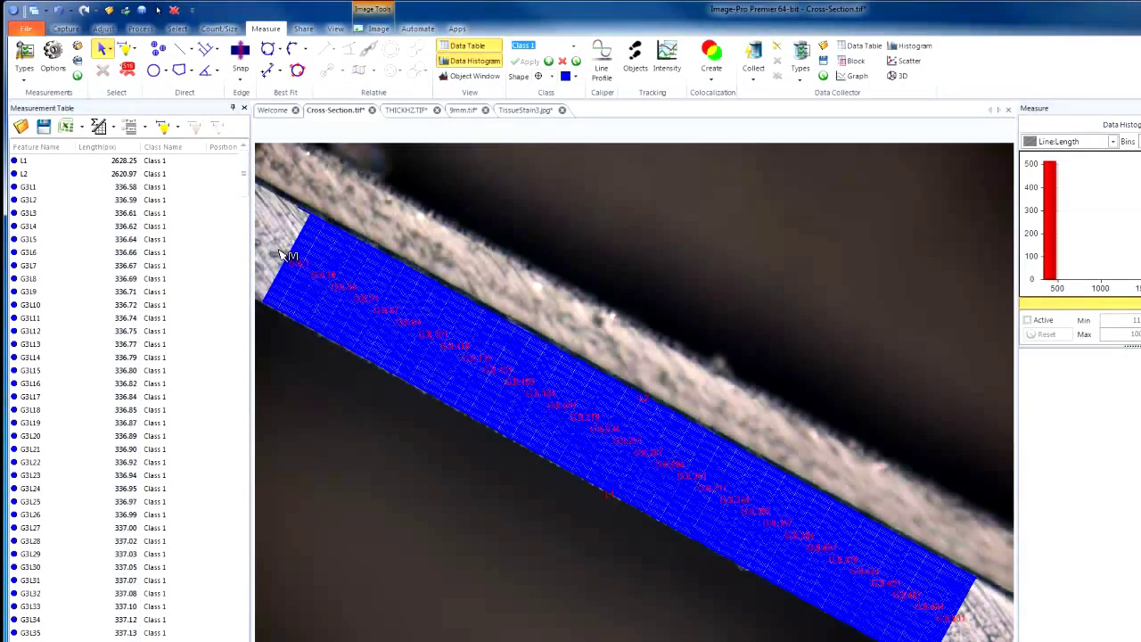
scroll(296, 267, "up", 3)
scroll(444, 439, "up", 2)
mouse_move(546, 421)
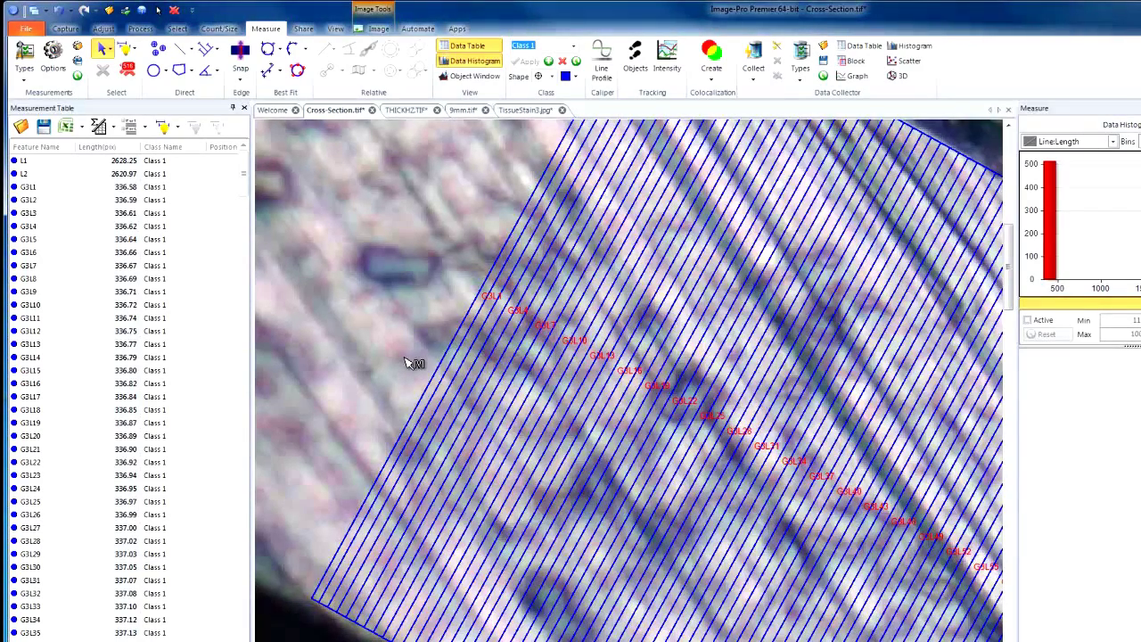
scroll(405, 363, "down", 3)
left_click_drag(407, 363, 303, 385)
scroll(301, 385, "down", 1)
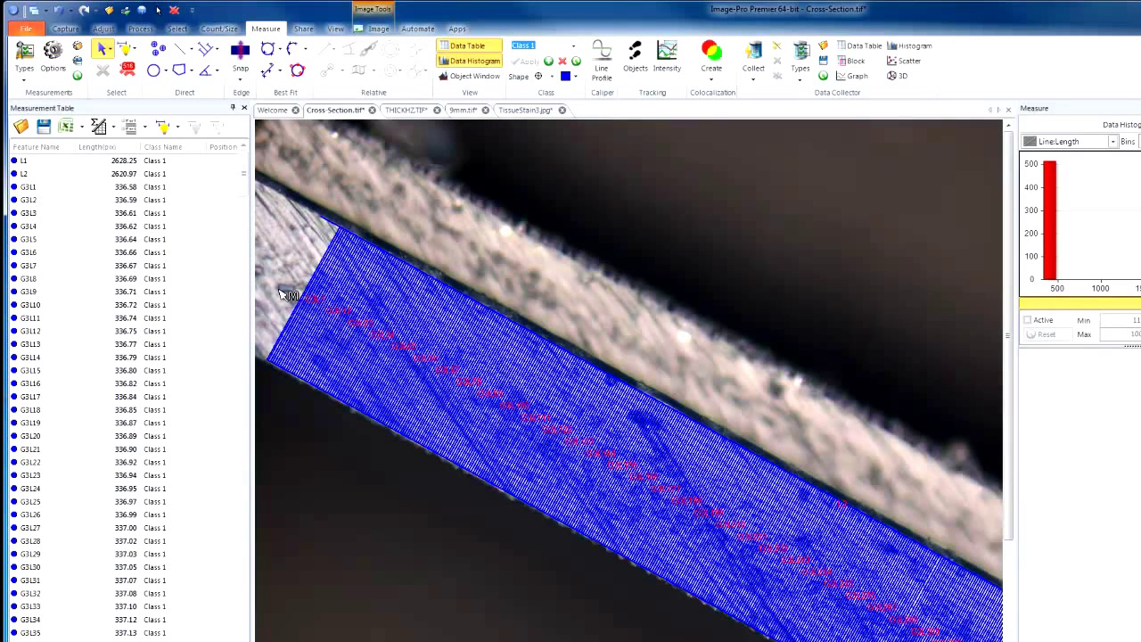
left_click(59, 11)
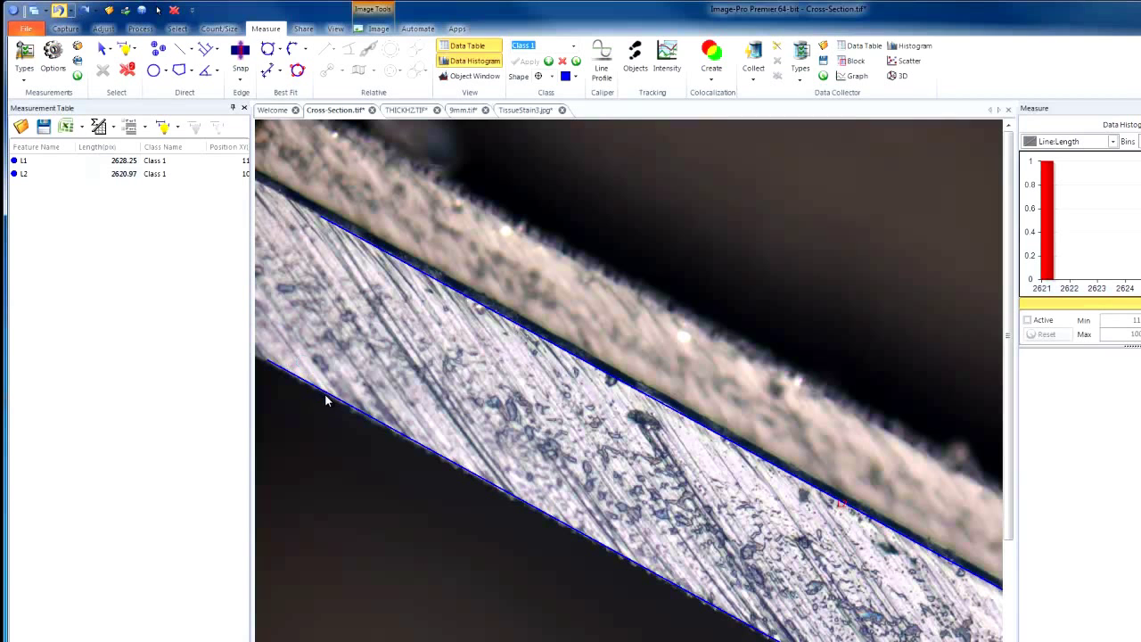
Select edge line L1 and set the Incremental Distance type to Equidistant
key("Escape")
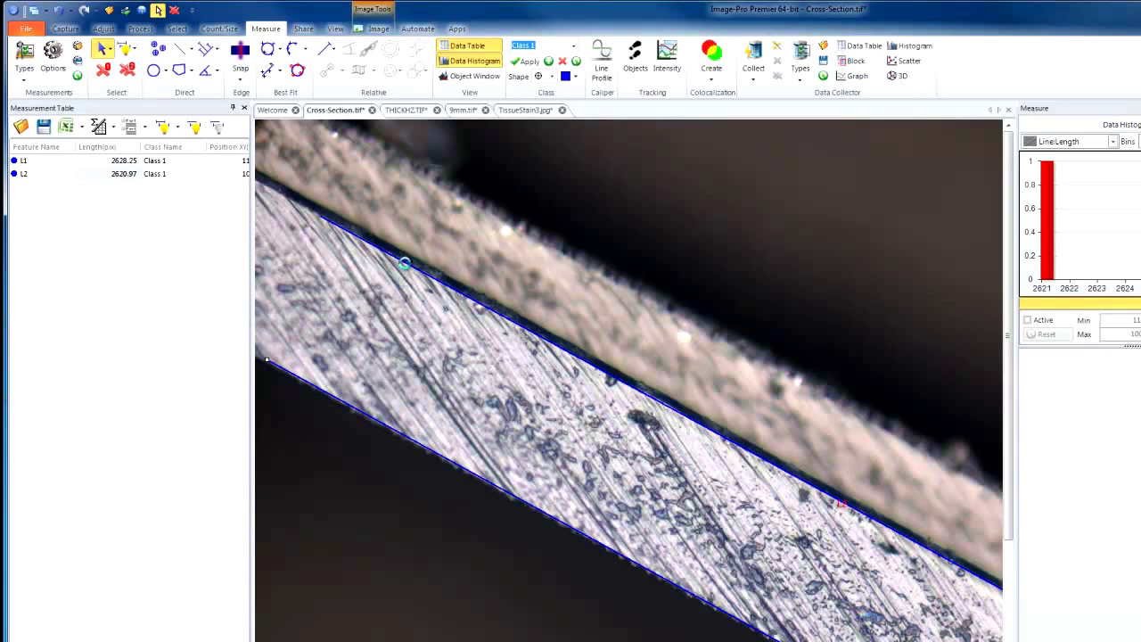
left_click(405, 265)
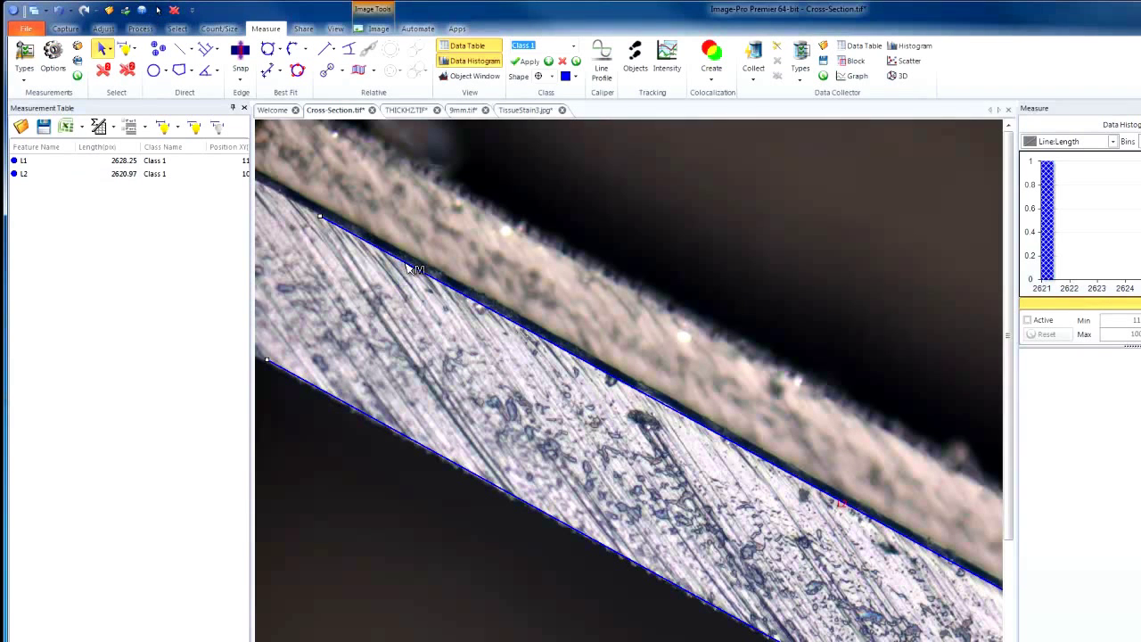
left_click(374, 70)
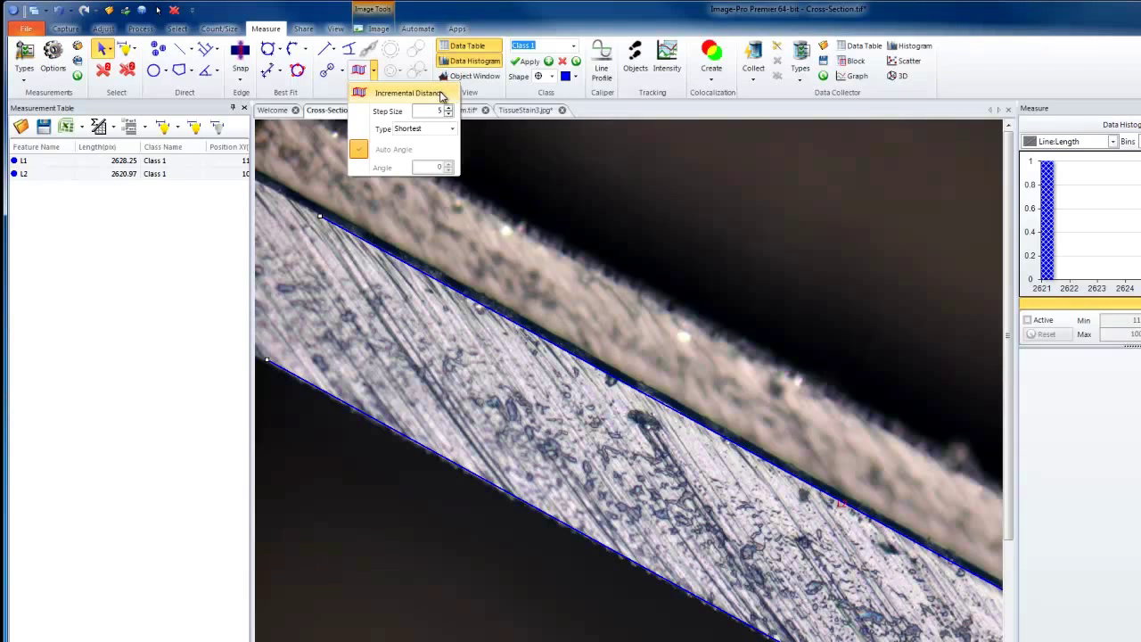
left_click(452, 130)
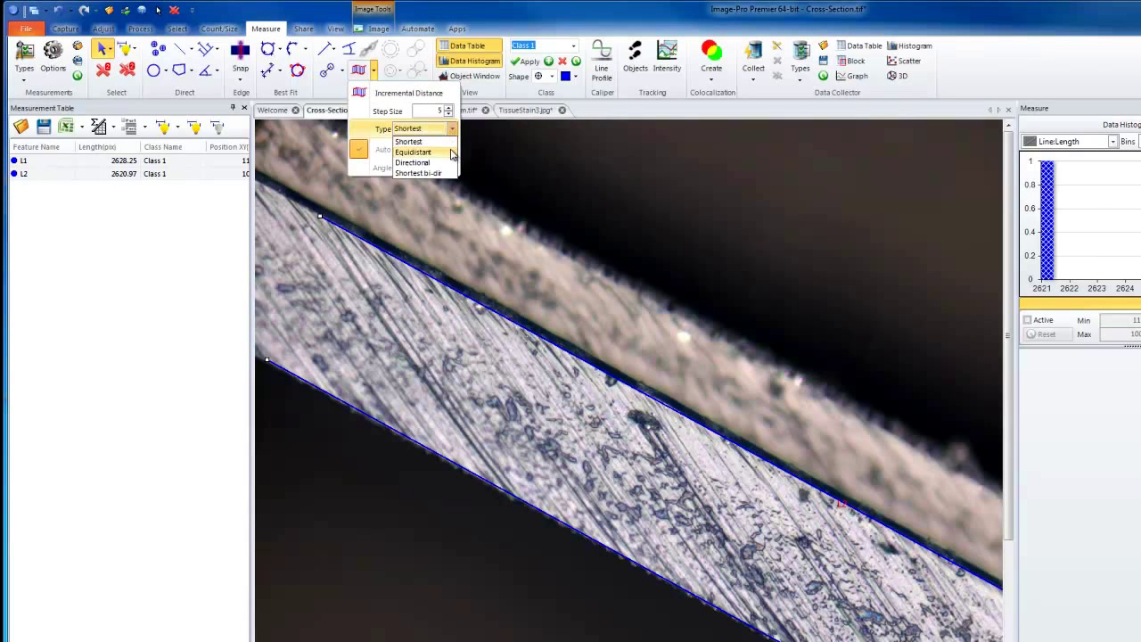
left_click(452, 152)
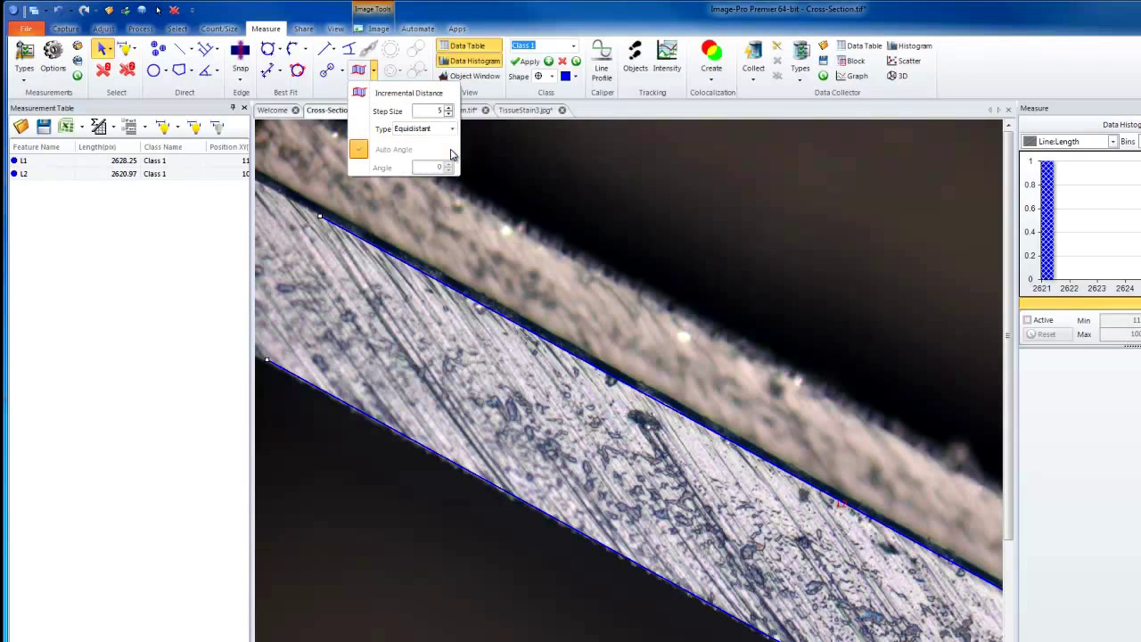
Generate Equidistant incremental lines of about 336–337 px, zoom in to inspect, then undo them
left_click(384, 93)
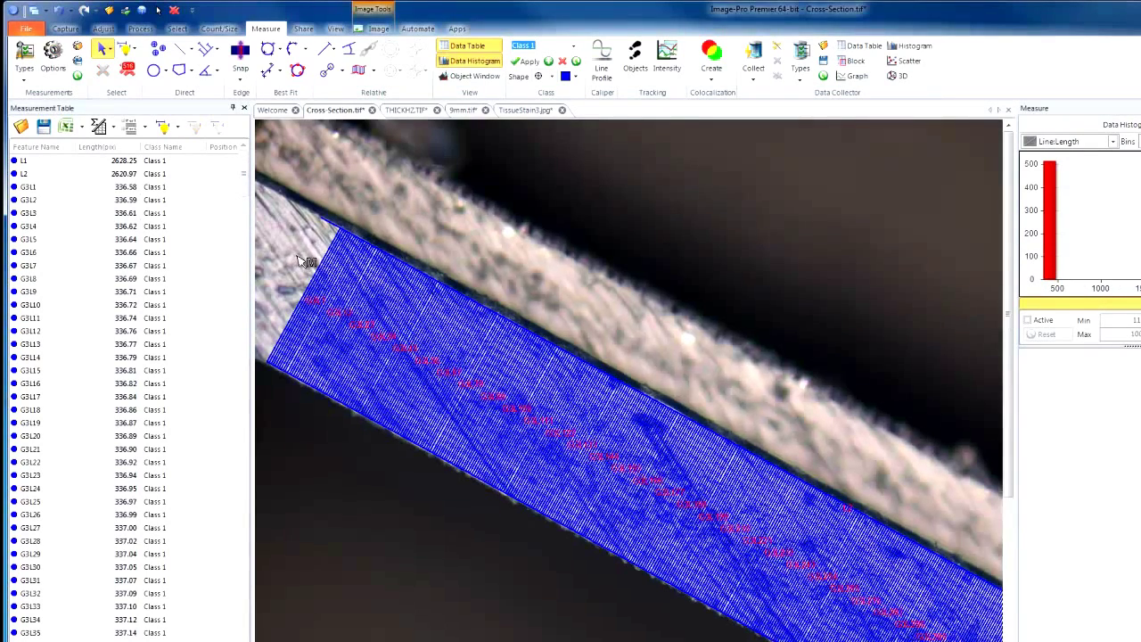
scroll(306, 267, "up", 2)
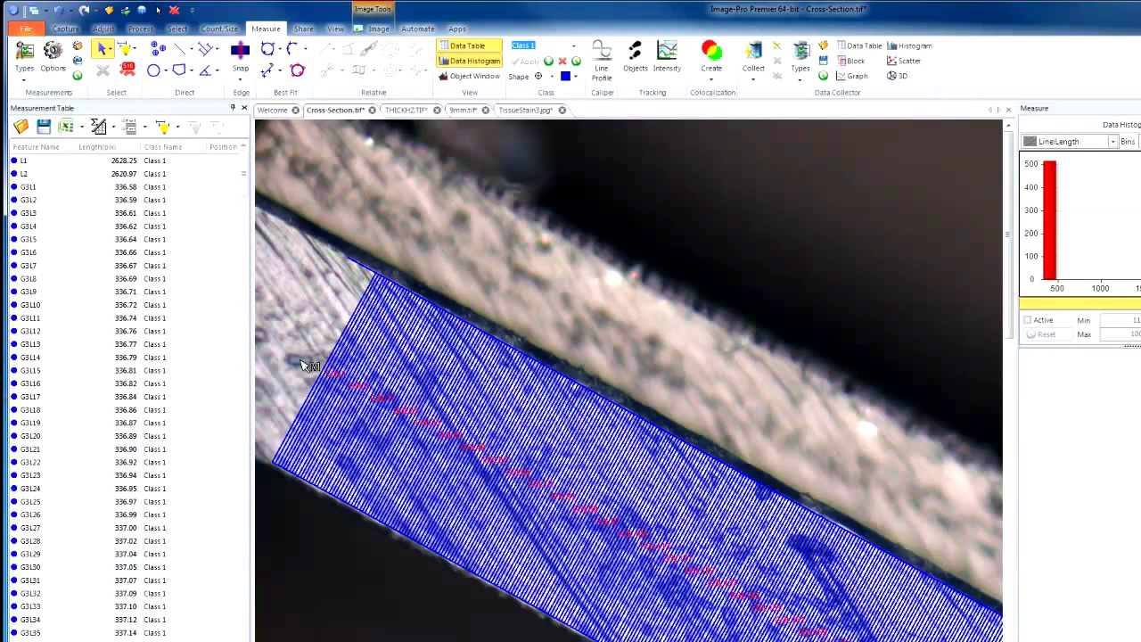
scroll(303, 365, "up", 1)
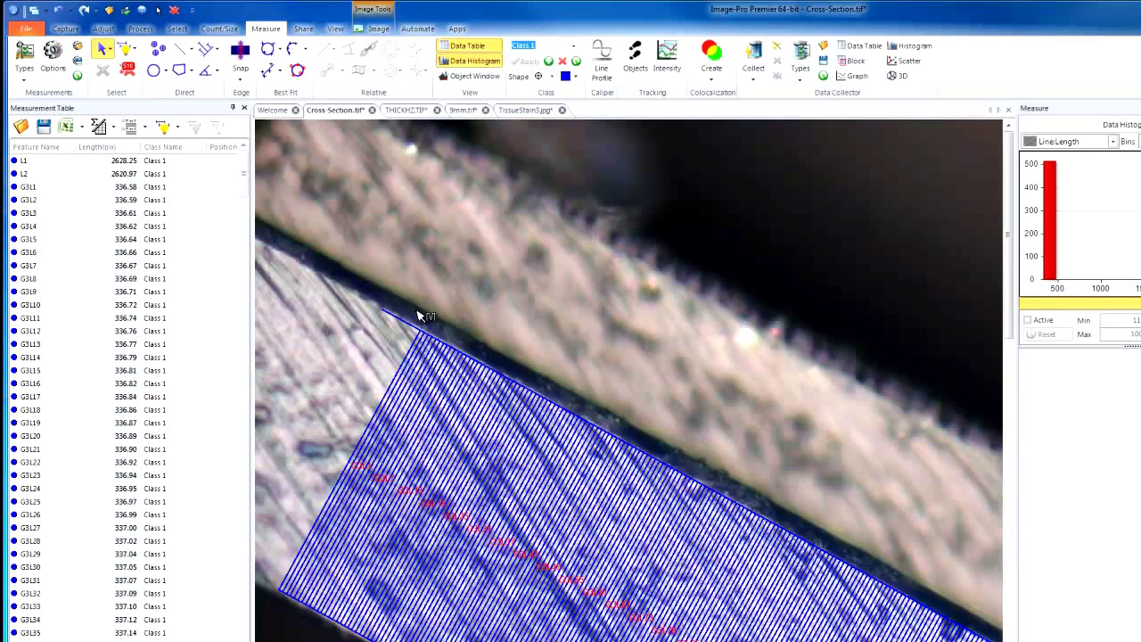
left_click(57, 10)
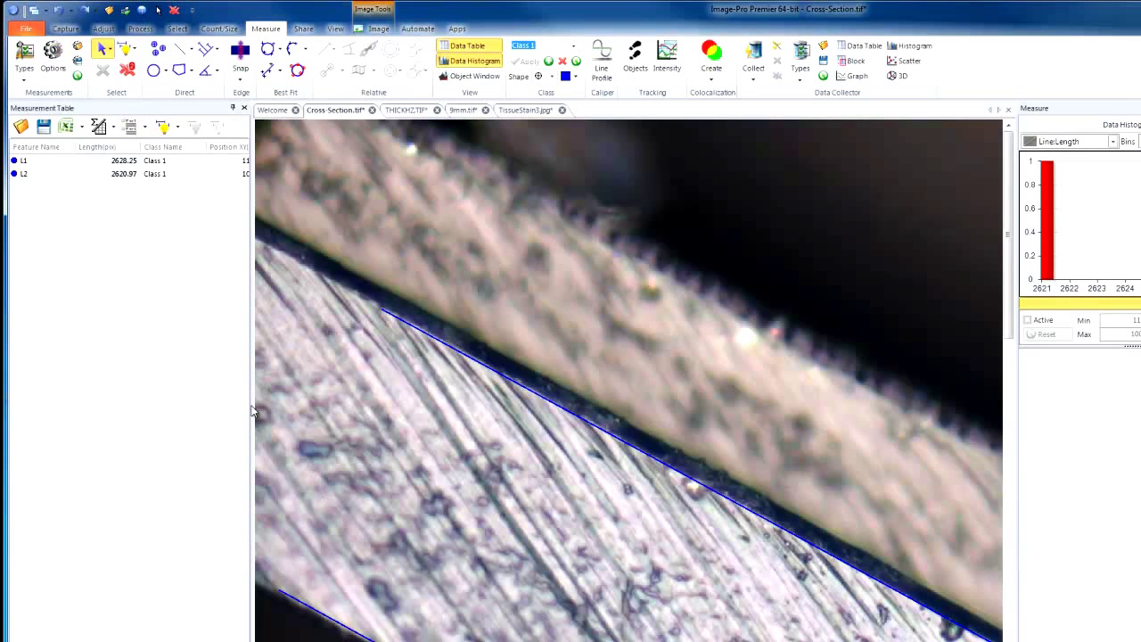
Select L1 and set Incremental Distance to Directional with Auto Angle on and step size 20
left_click(451, 348)
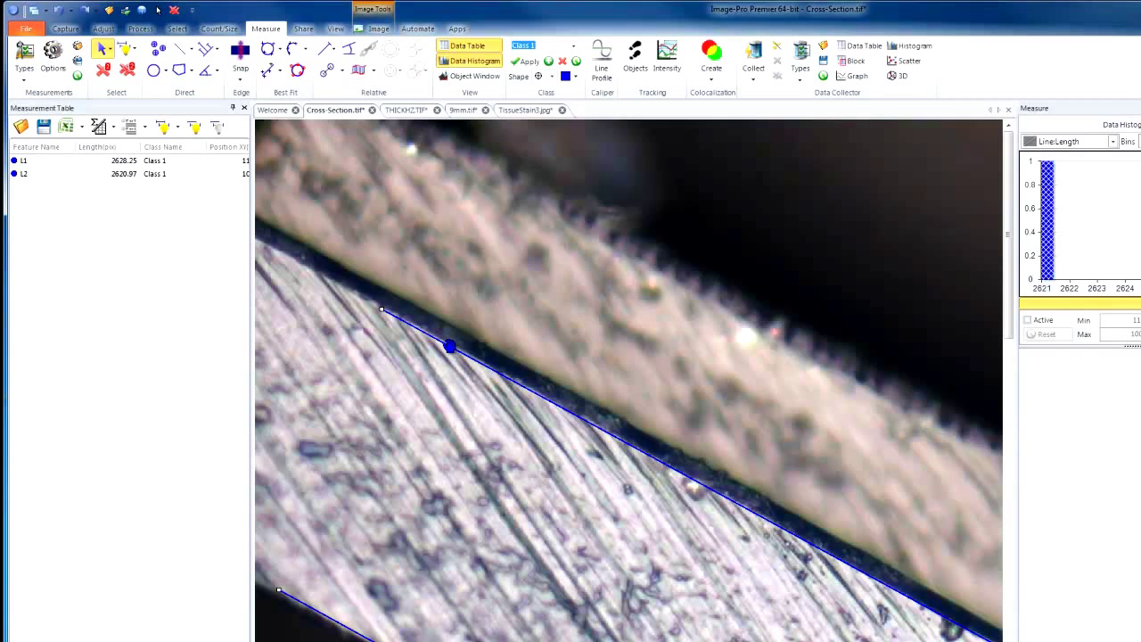
left_click(375, 73)
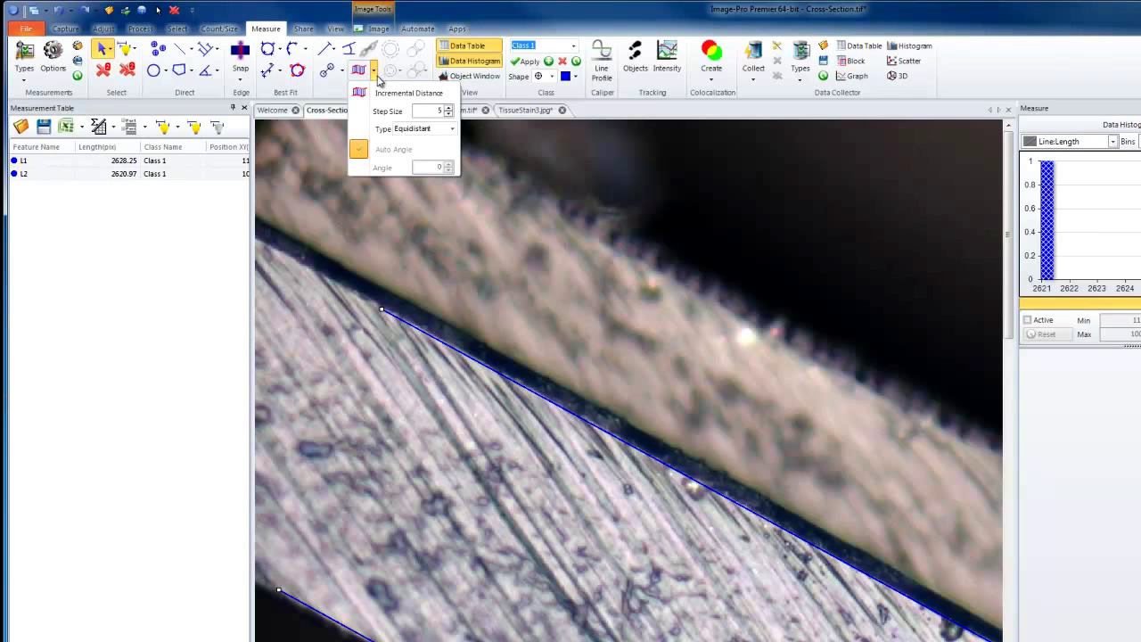
left_click(452, 129)
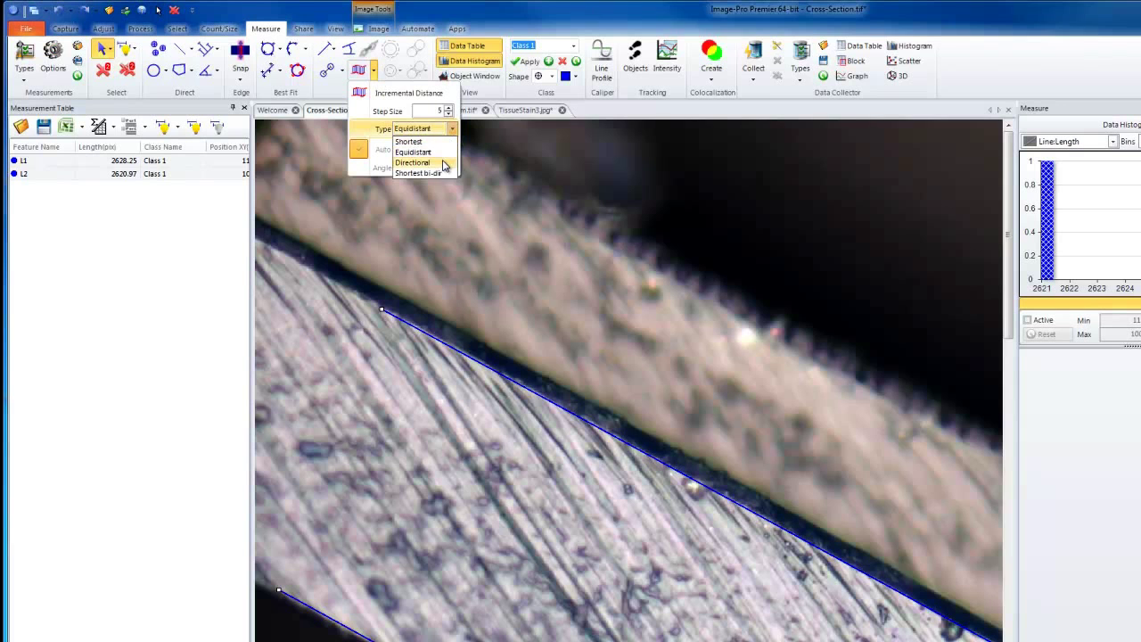
left_click(441, 162)
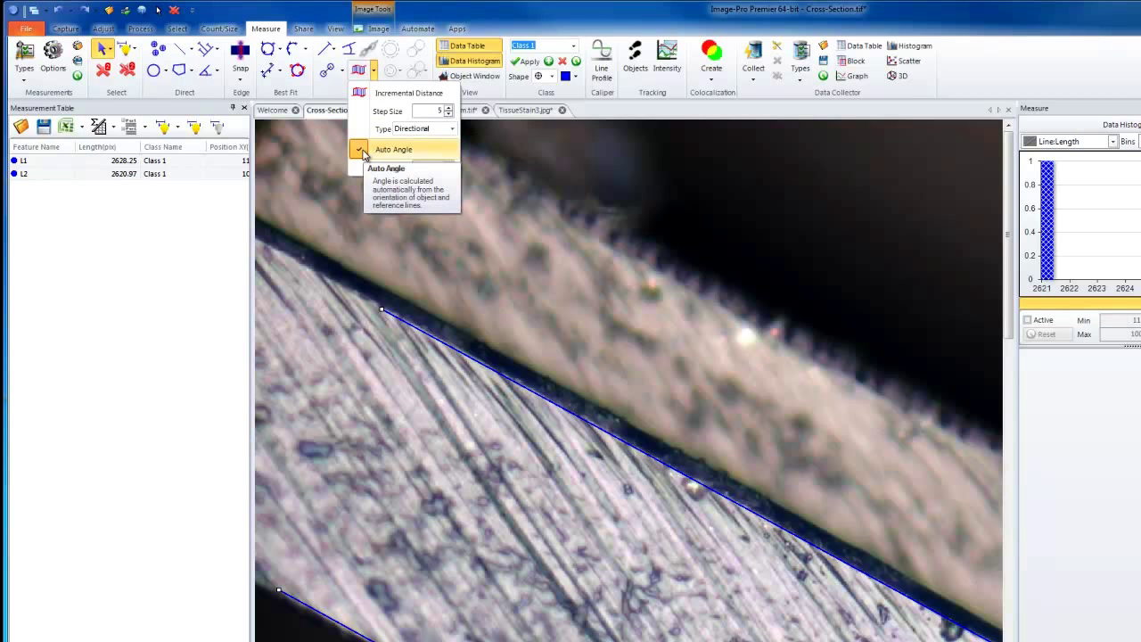
left_click(423, 154)
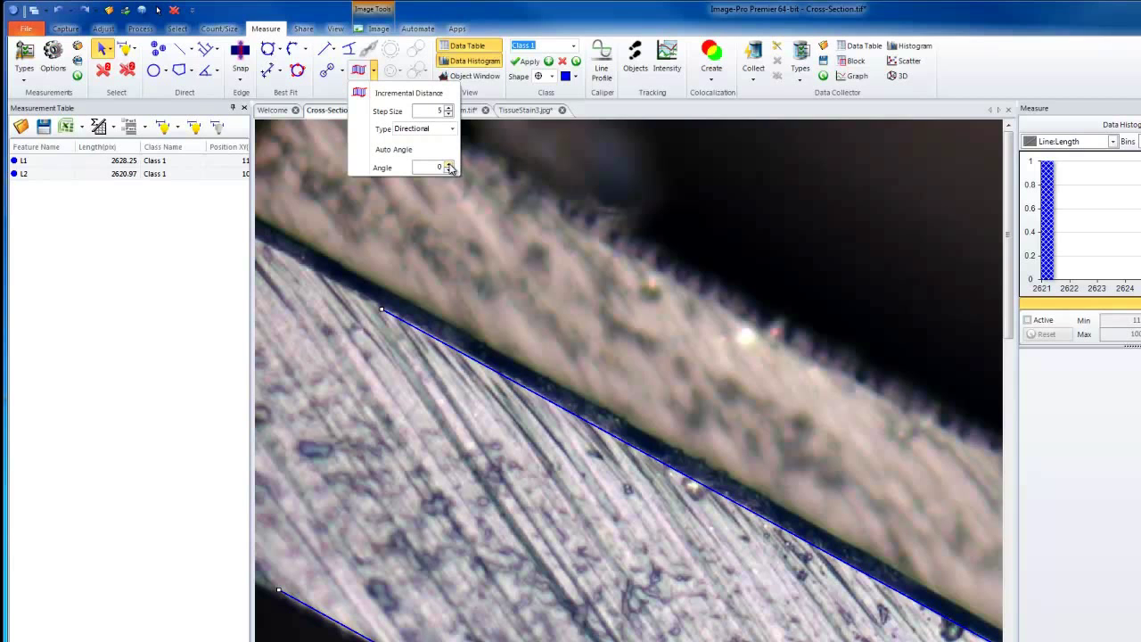
left_click(451, 171)
left_click(362, 152)
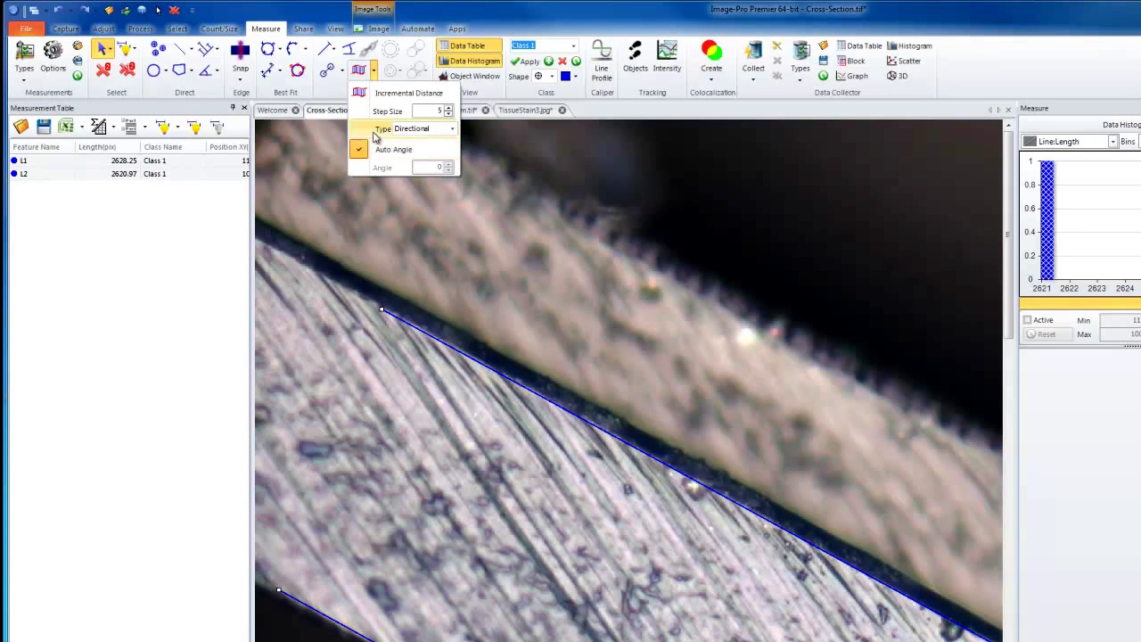
type("20")
left_click(447, 112)
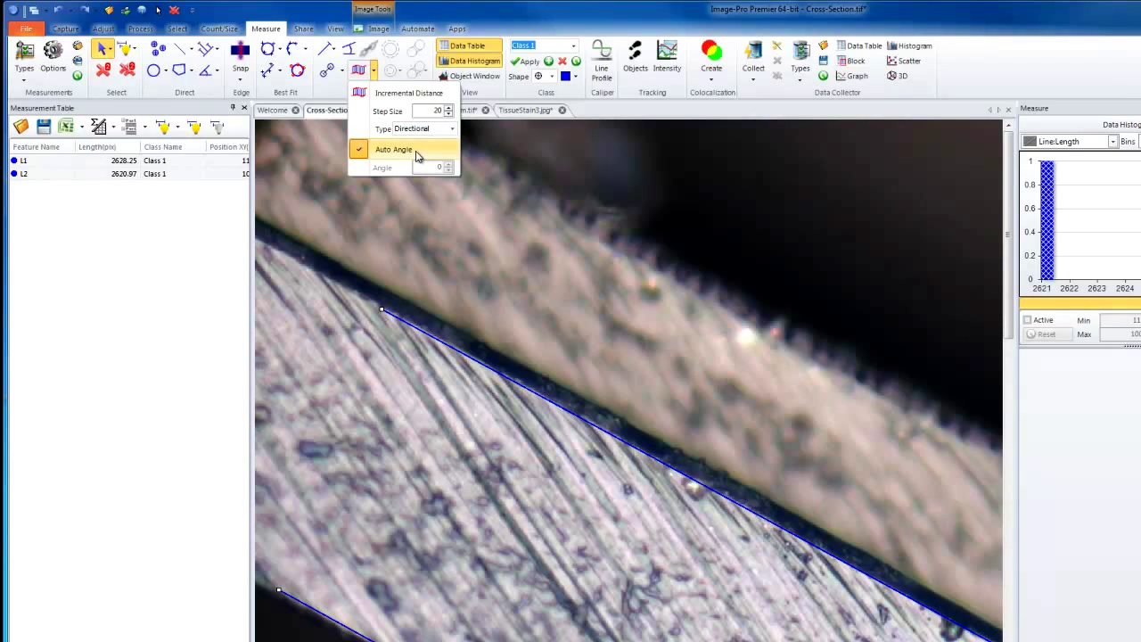
Generate Directional lines G3L1 onward (336.6–338.8 px), check rows L1 and L2, then open THICKHZ.TIF
left_click(403, 93)
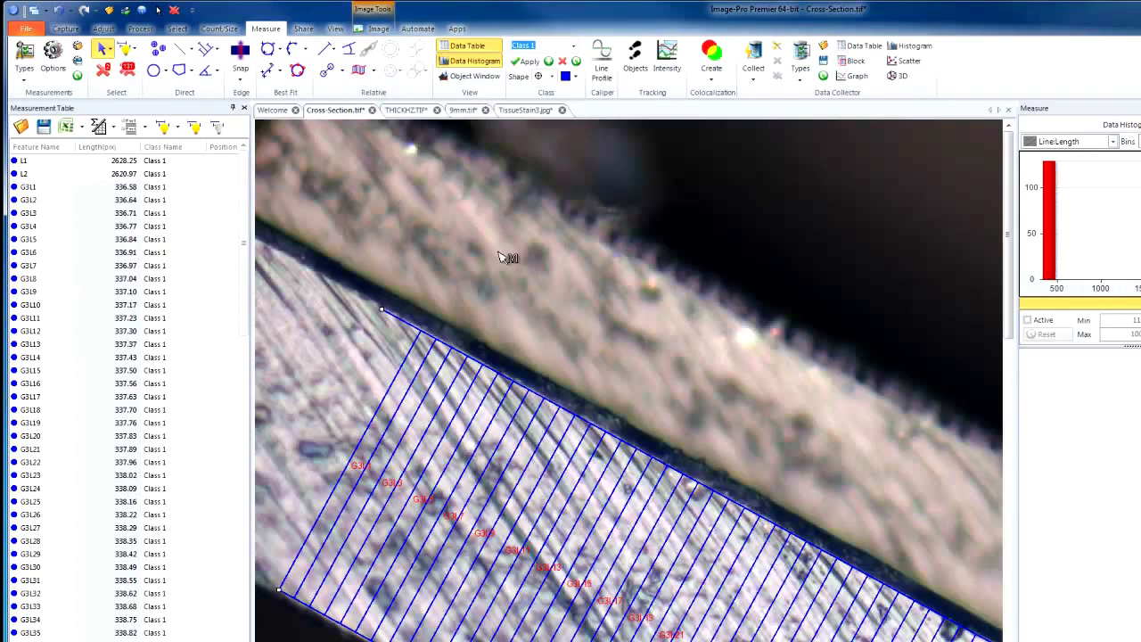
scroll(550, 299, "down", 4)
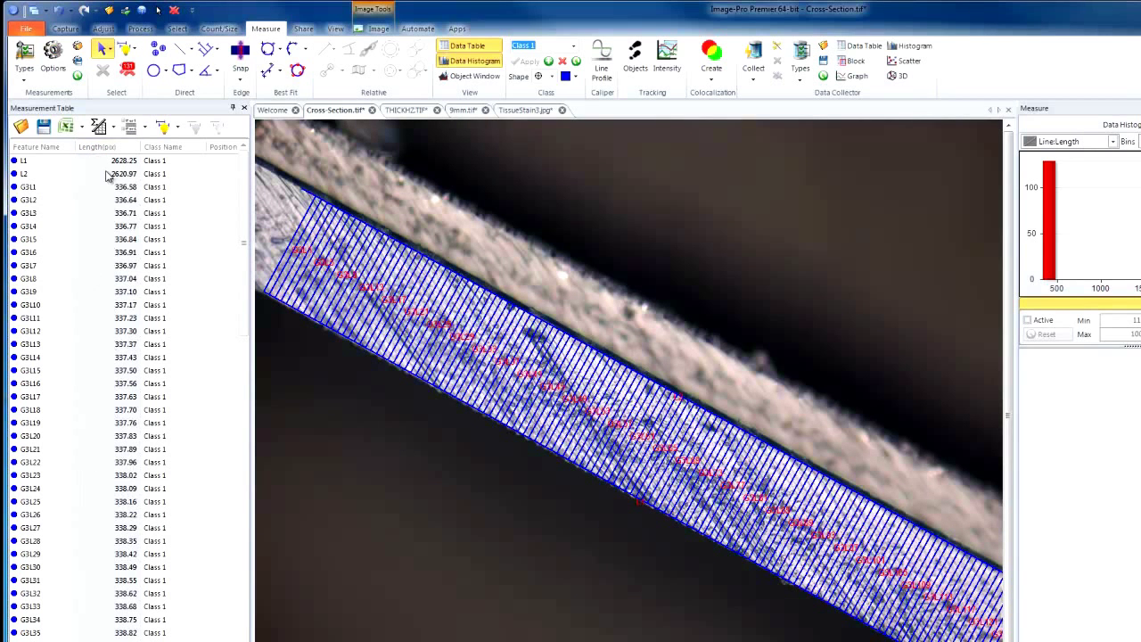
left_click(55, 161)
left_click(55, 176)
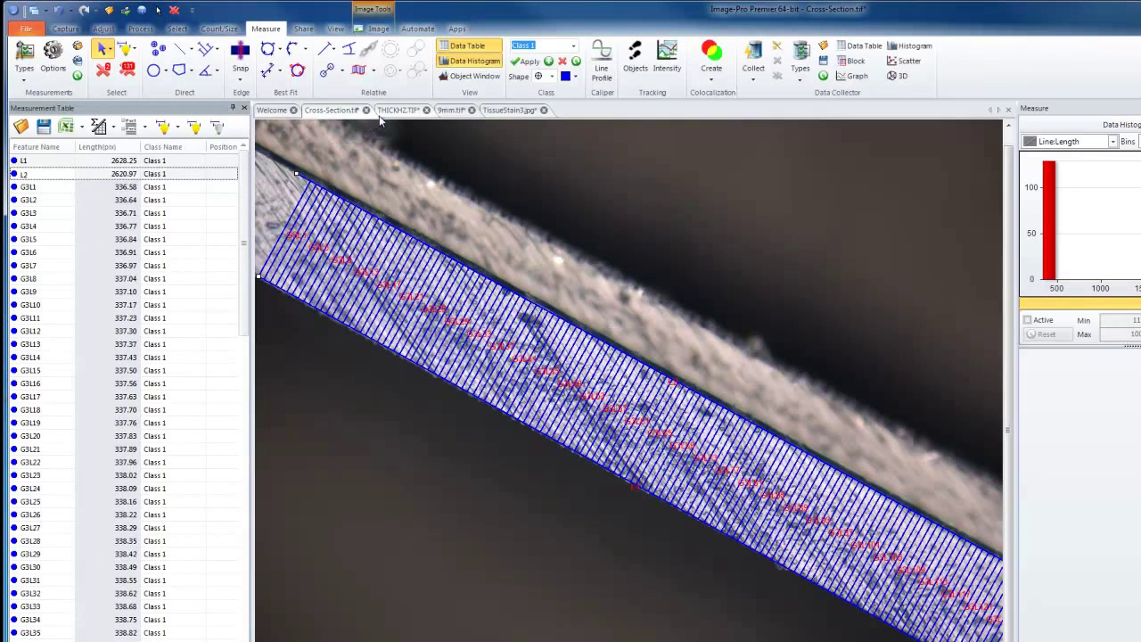
left_click(392, 113)
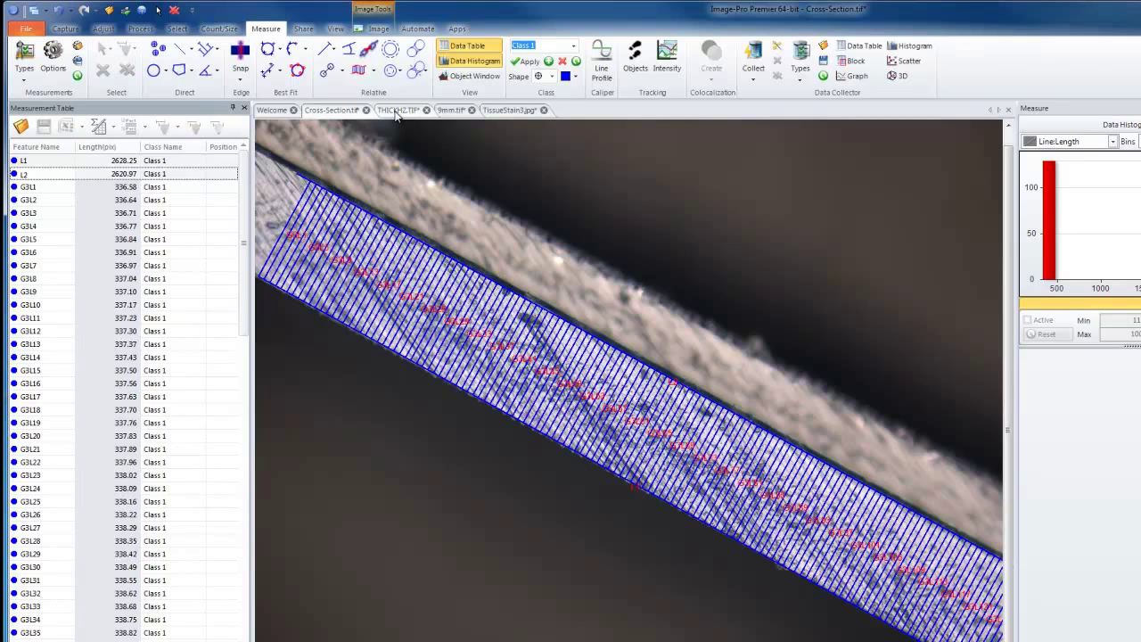
left_click(396, 111)
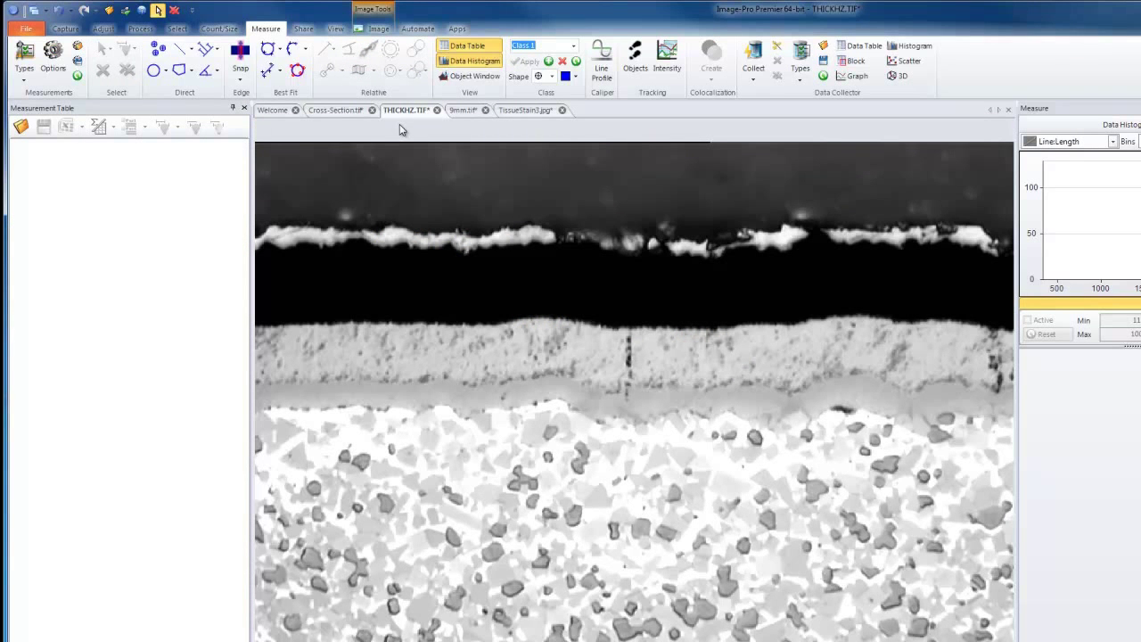
Trace the grey layer's top boundary as polyline PL3 (634.70 px)
left_click(191, 50)
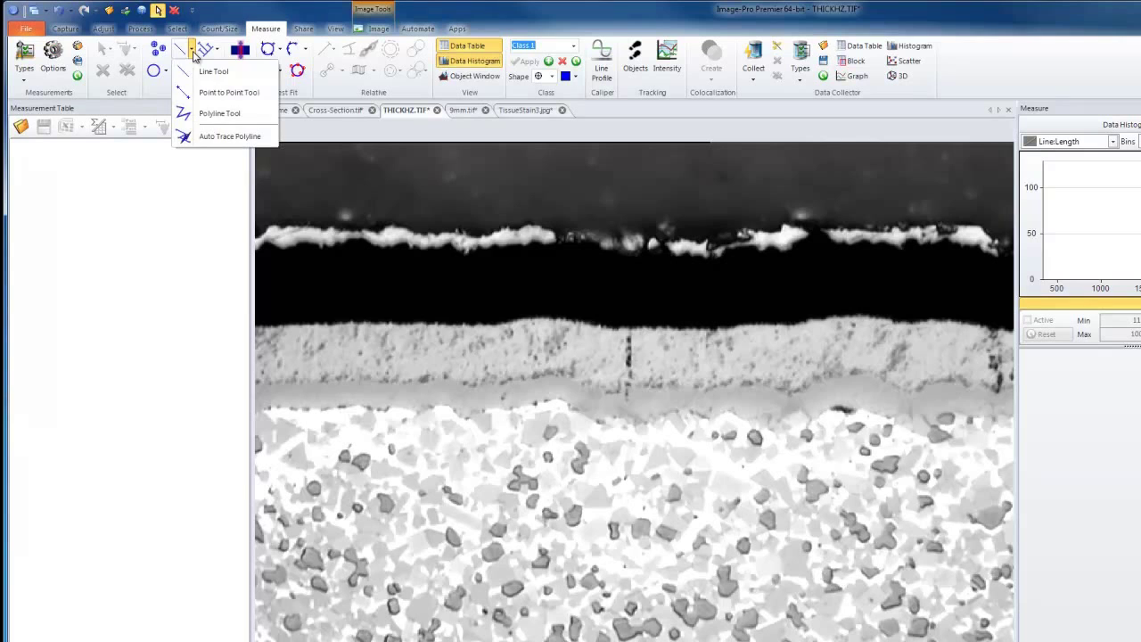
left_click(198, 114)
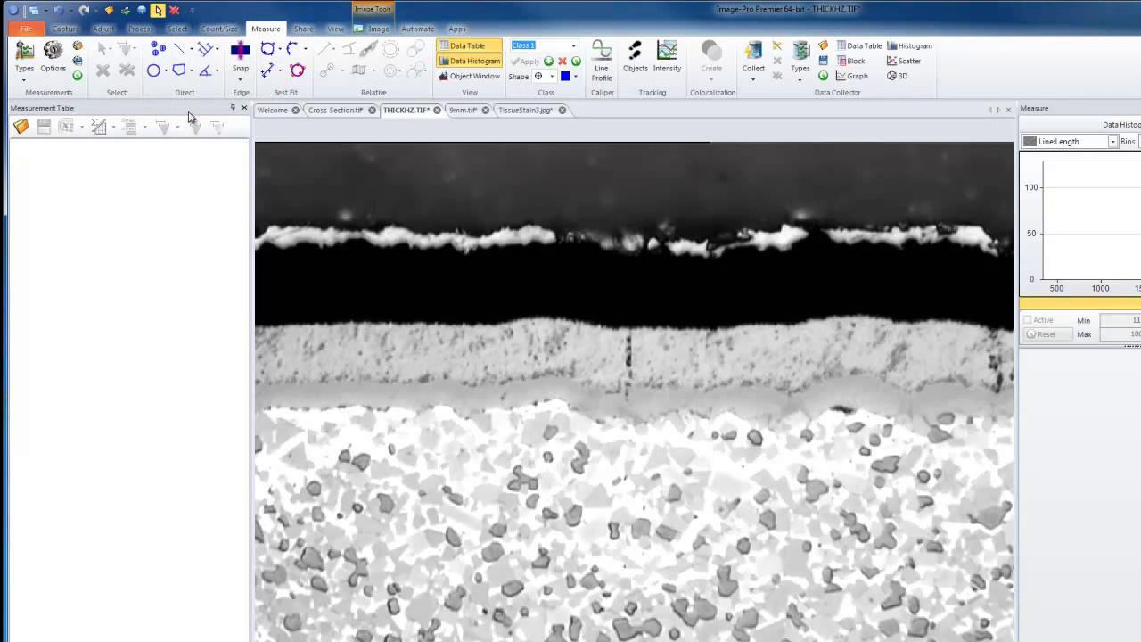
left_click(260, 326)
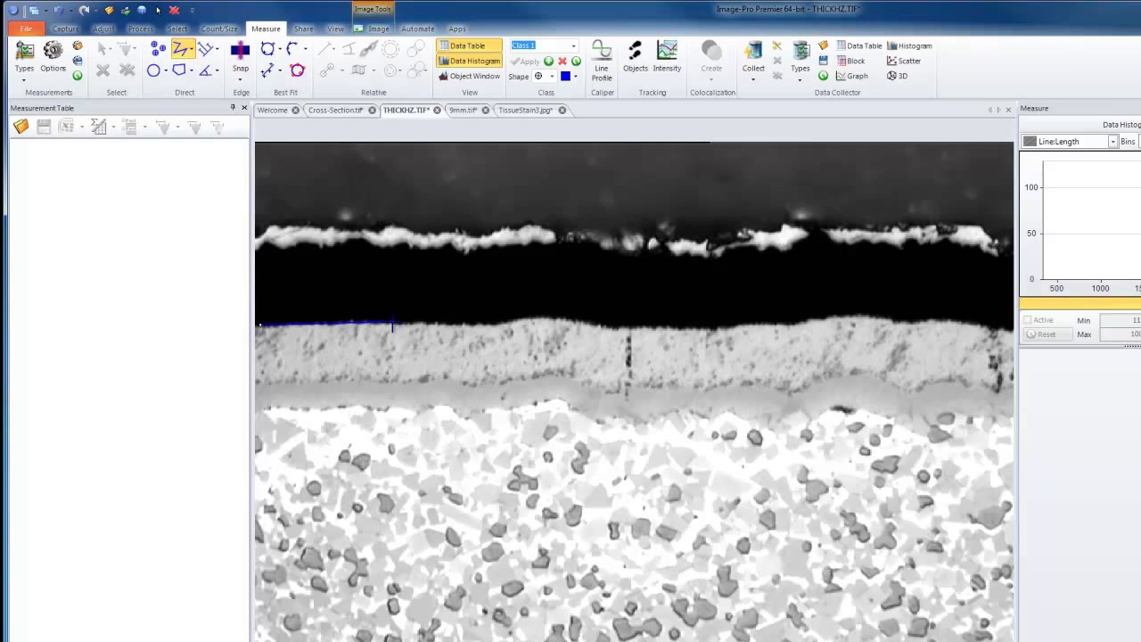
left_click(495, 325)
left_click(612, 327)
left_click(694, 326)
left_click(759, 324)
left_click(810, 318)
left_click(867, 315)
left_click(910, 322)
left_click(941, 320)
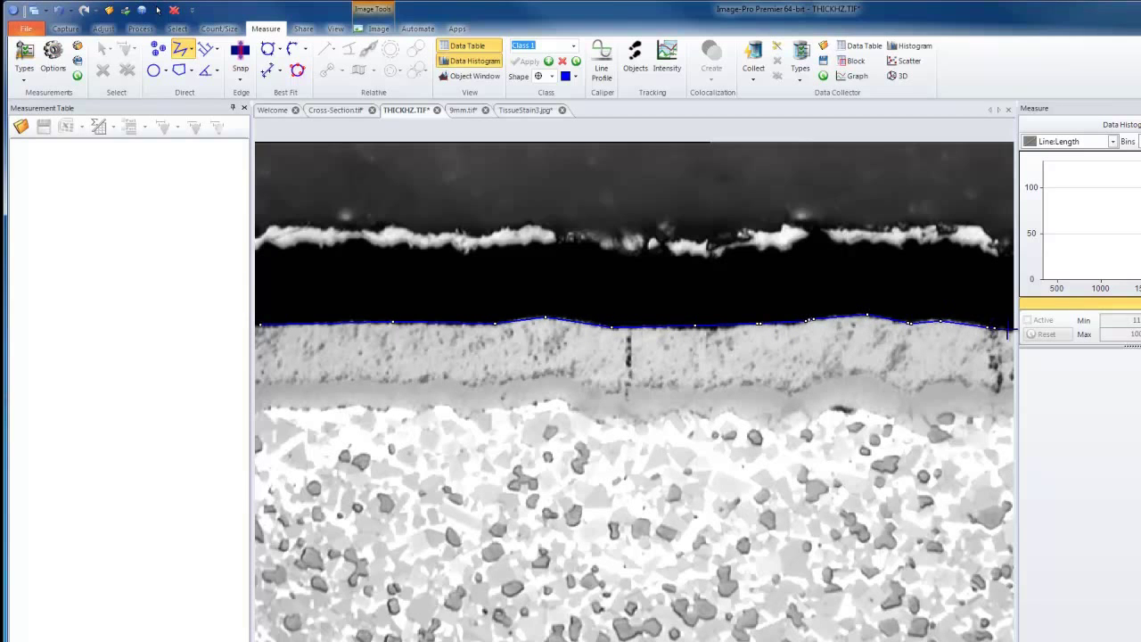
double_click(1009, 328)
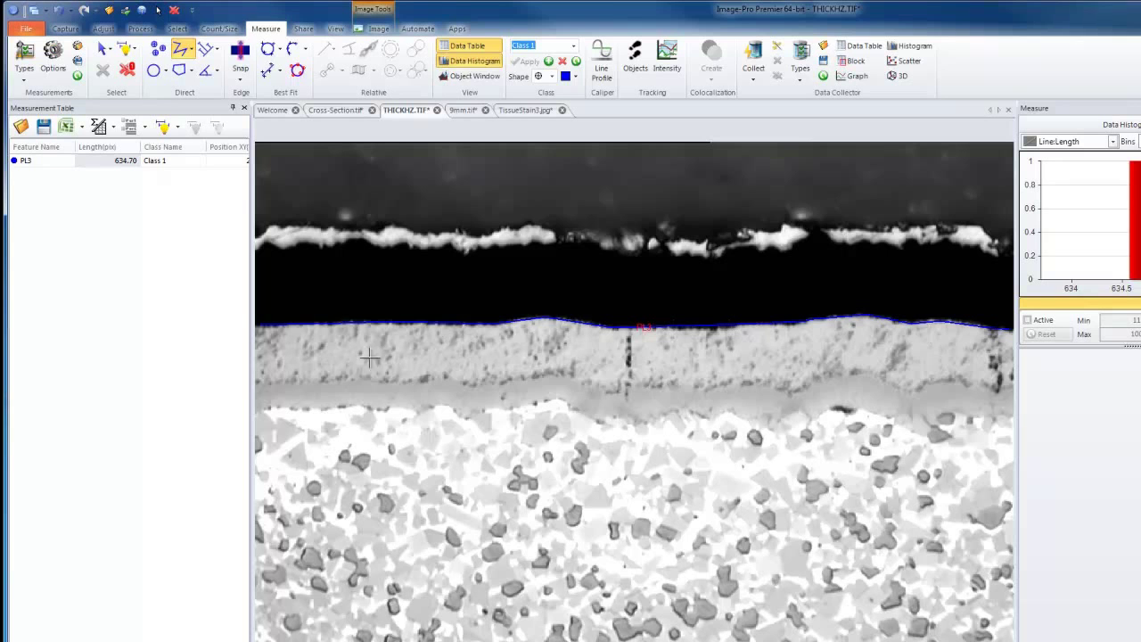
Trace the grey layer's bottom boundary as polyline PL4 (649.57 px)
left_click(257, 382)
left_click(355, 383)
left_click(402, 383)
left_click(455, 377)
left_click(487, 388)
left_click(570, 374)
left_click(610, 386)
left_click(638, 390)
left_click(681, 388)
left_click(722, 391)
left_click(770, 387)
left_click(793, 394)
left_click(821, 387)
left_click(881, 376)
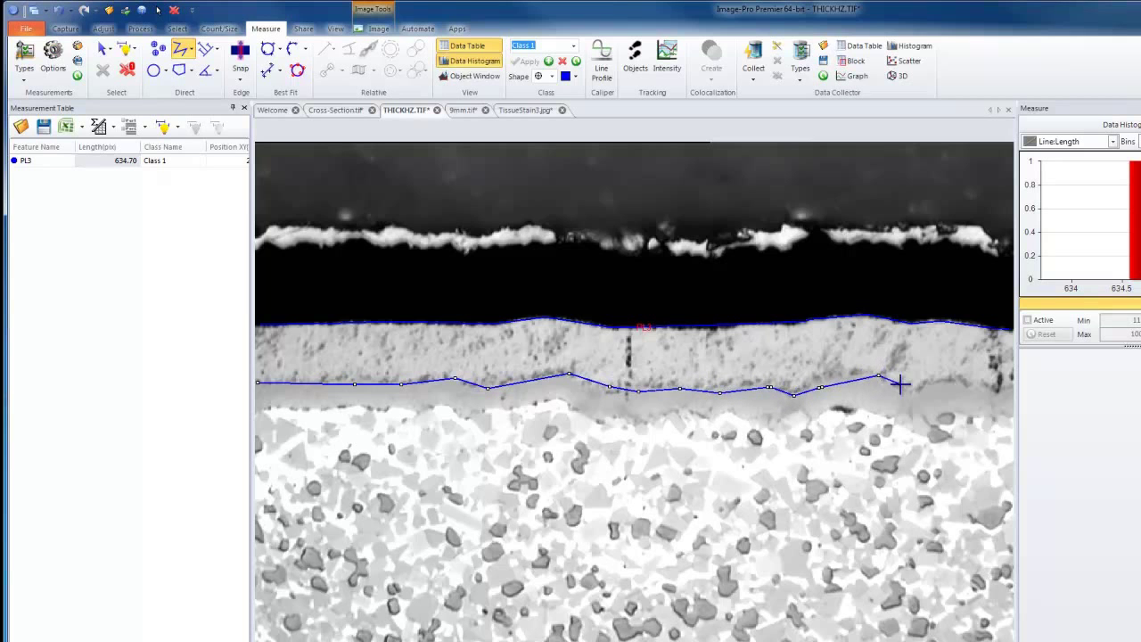
mouse_move(919, 390)
left_mouse_down()
mouse_move(952, 382)
mouse_move(1005, 392)
left_mouse_up()
right_click(1007, 392)
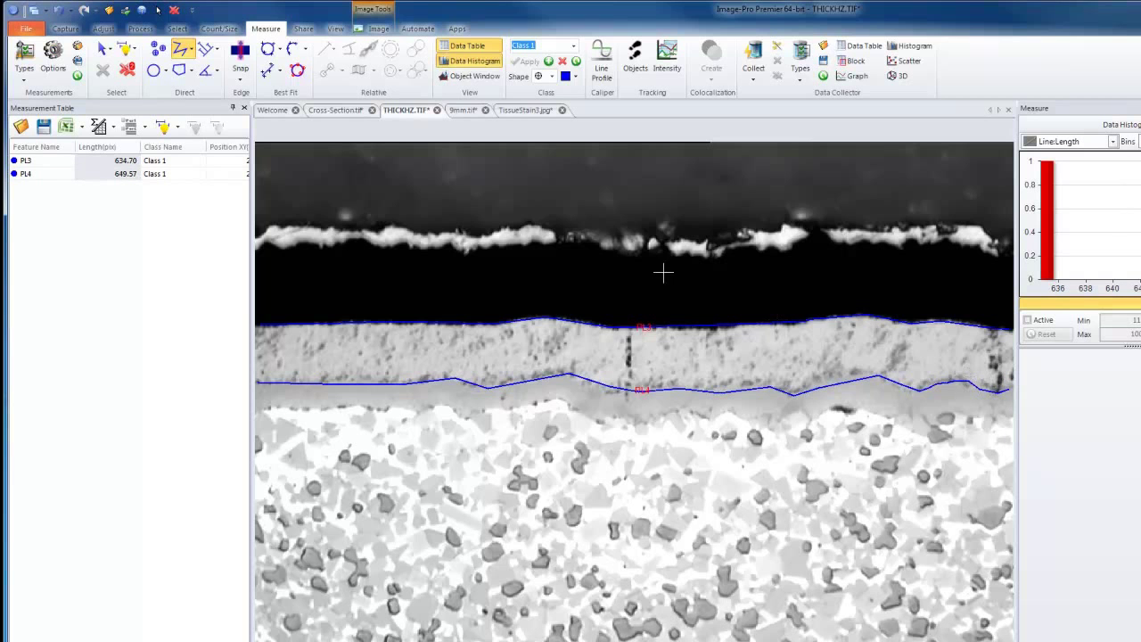
Select PL4 and PL3, raise the step size, and generate thickness lines G5L1 onward (44.5–57.4 px)
left_click(102, 48)
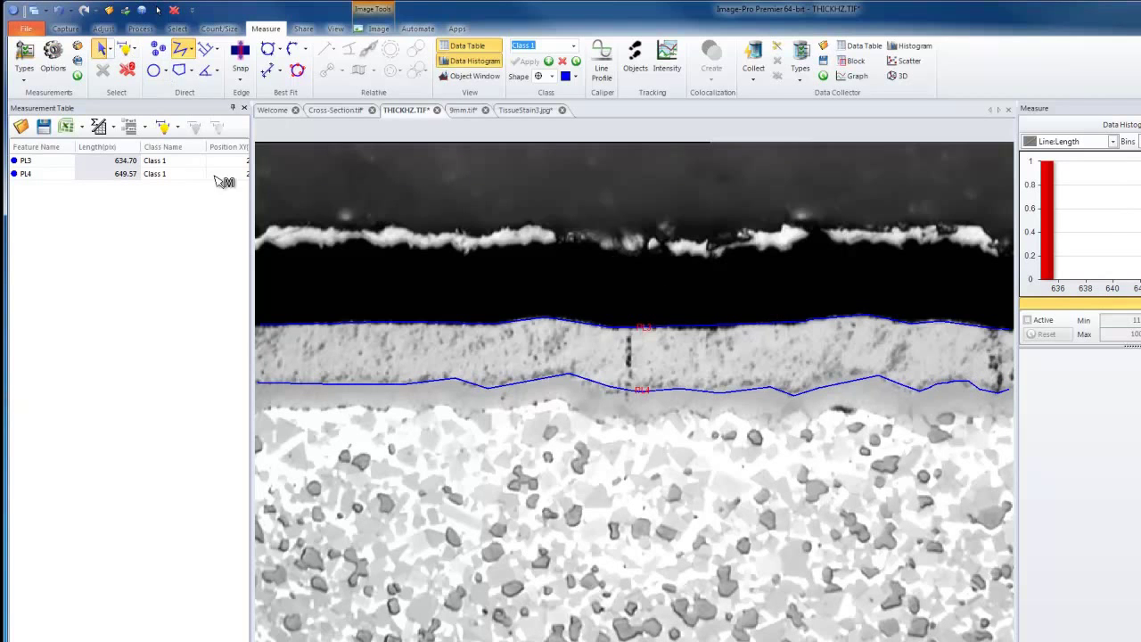
left_click(458, 386)
left_click(457, 327, "ctrl")
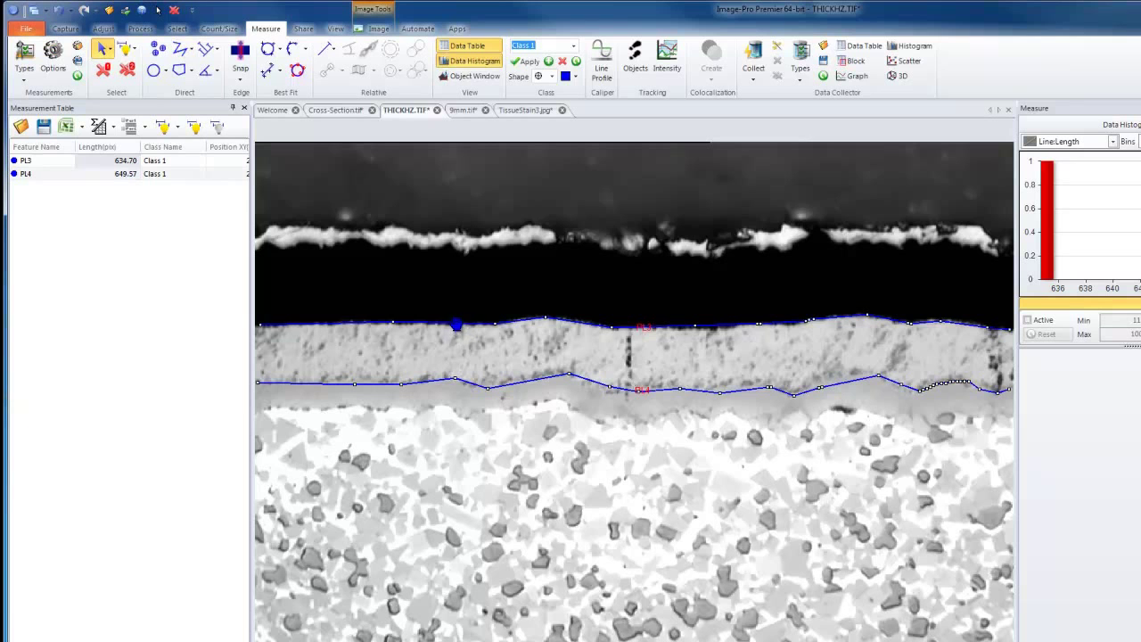
left_click(375, 71)
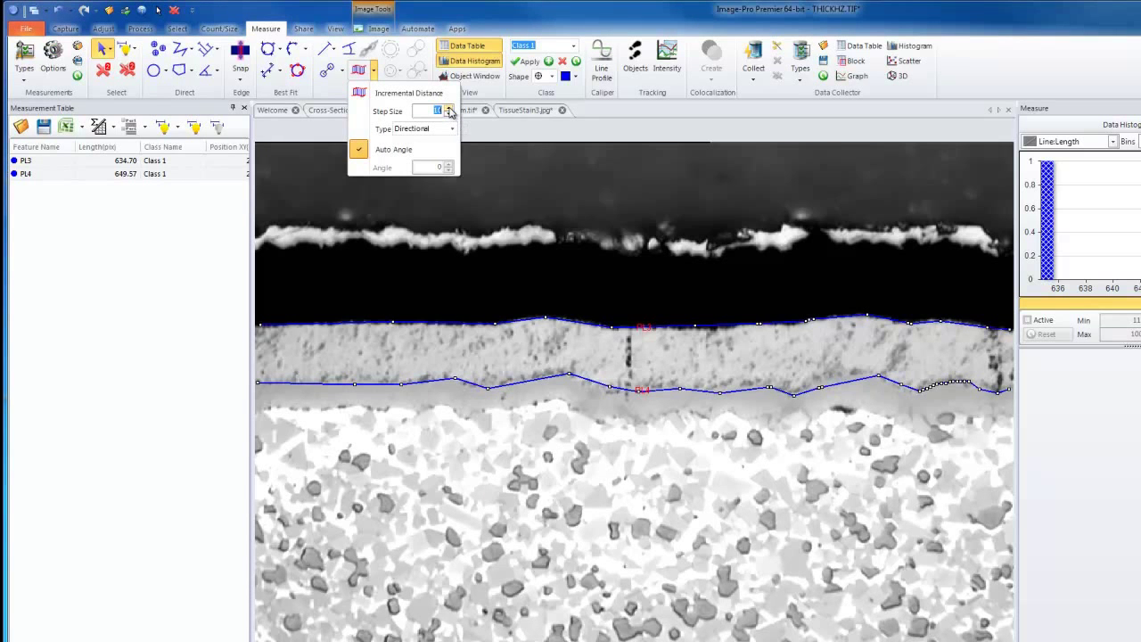
left_click(449, 109)
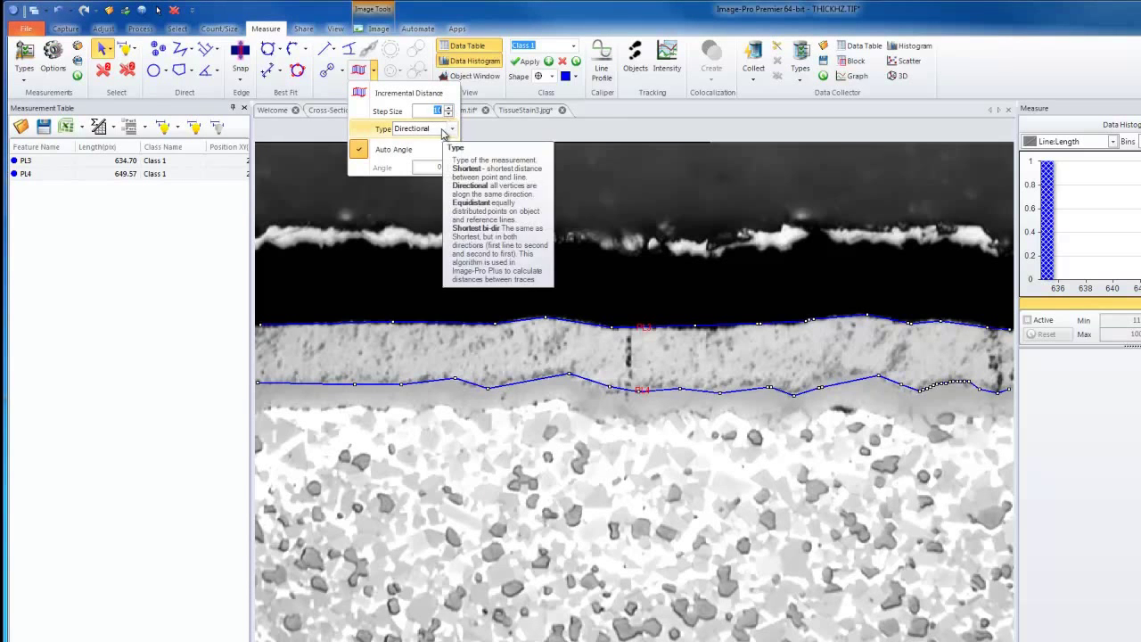
left_click(365, 93)
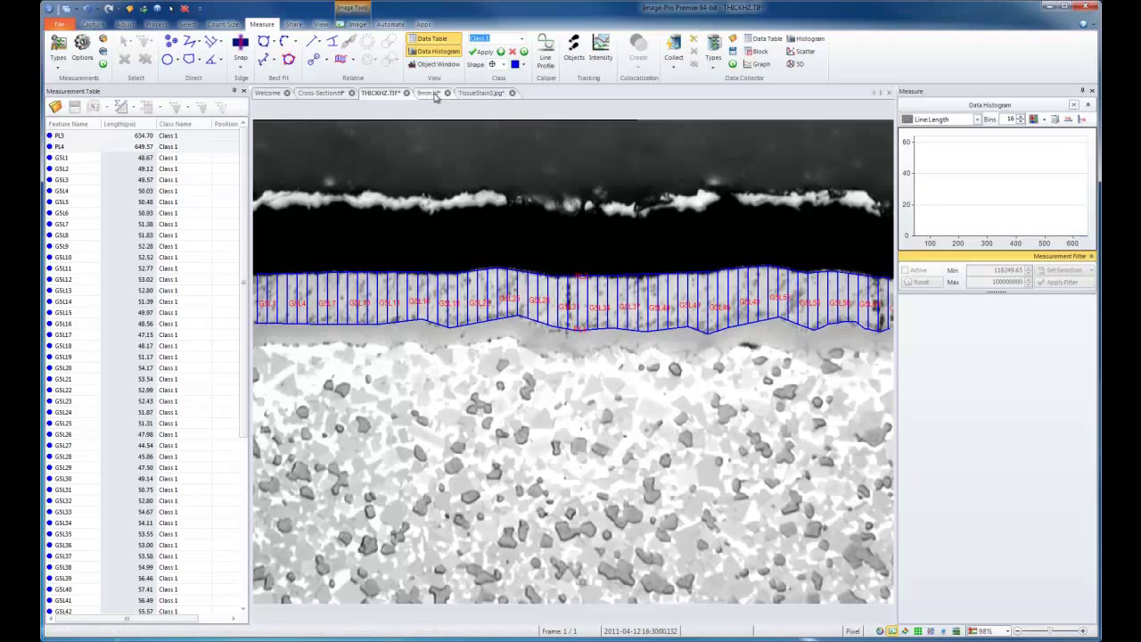
Open 9mm.tif, draw circle C1 around the cartridge rim, and move and resize it to fit (area 707799)
left_click(429, 95)
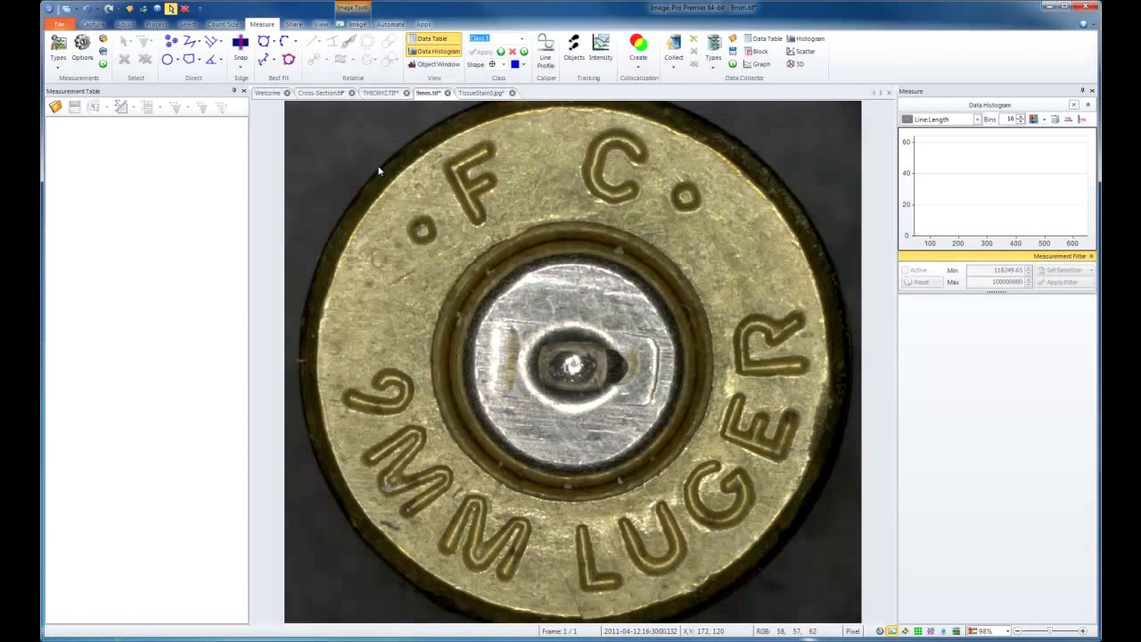
left_click(167, 60)
left_click_drag(340, 138, 823, 621)
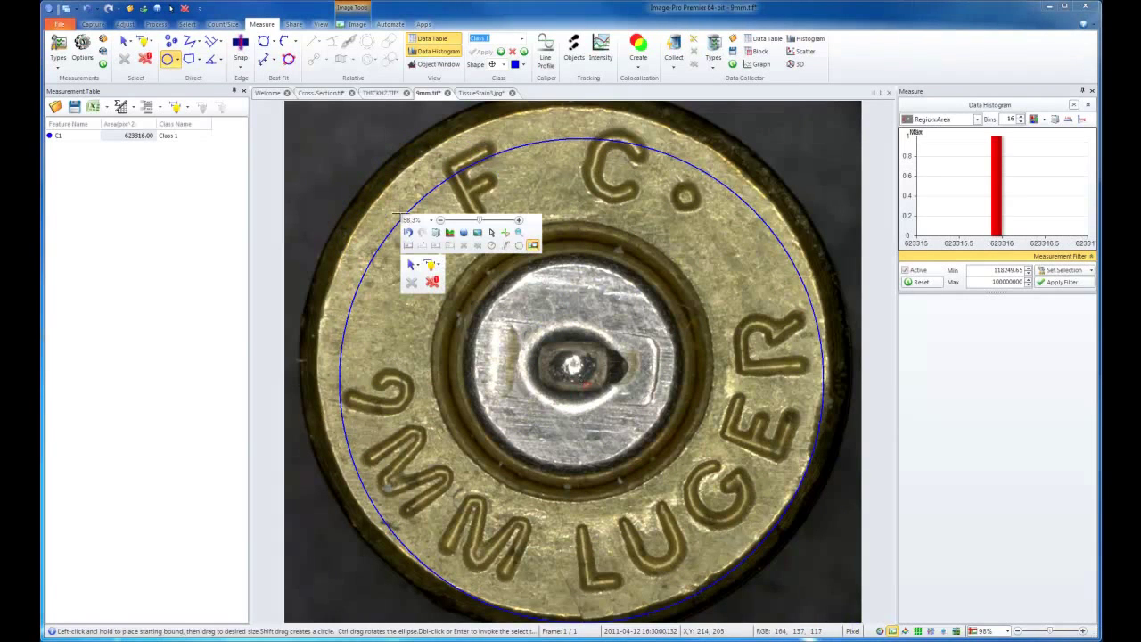
left_click(412, 264)
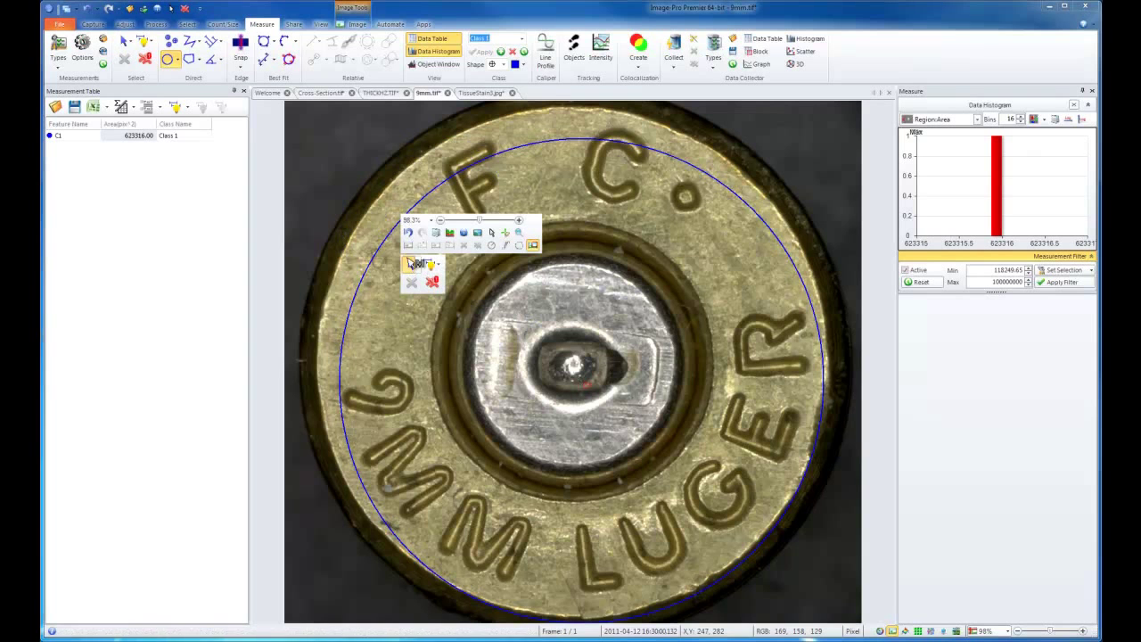
left_click_drag(394, 235, 374, 211)
left_click_drag(805, 353, 827, 352)
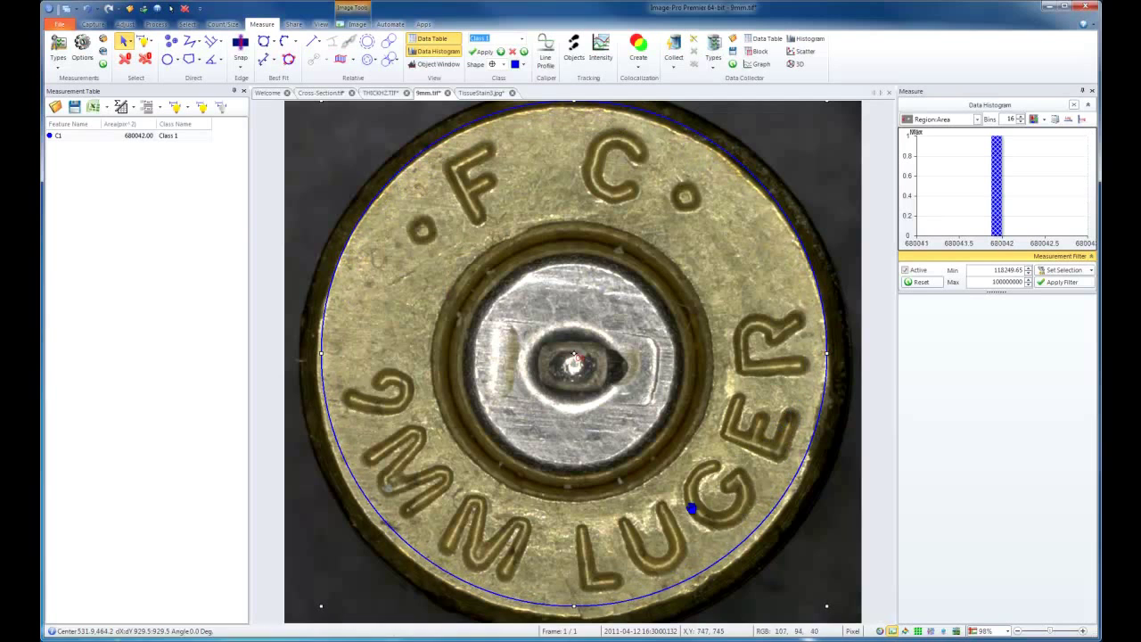
left_click_drag(578, 607, 575, 616)
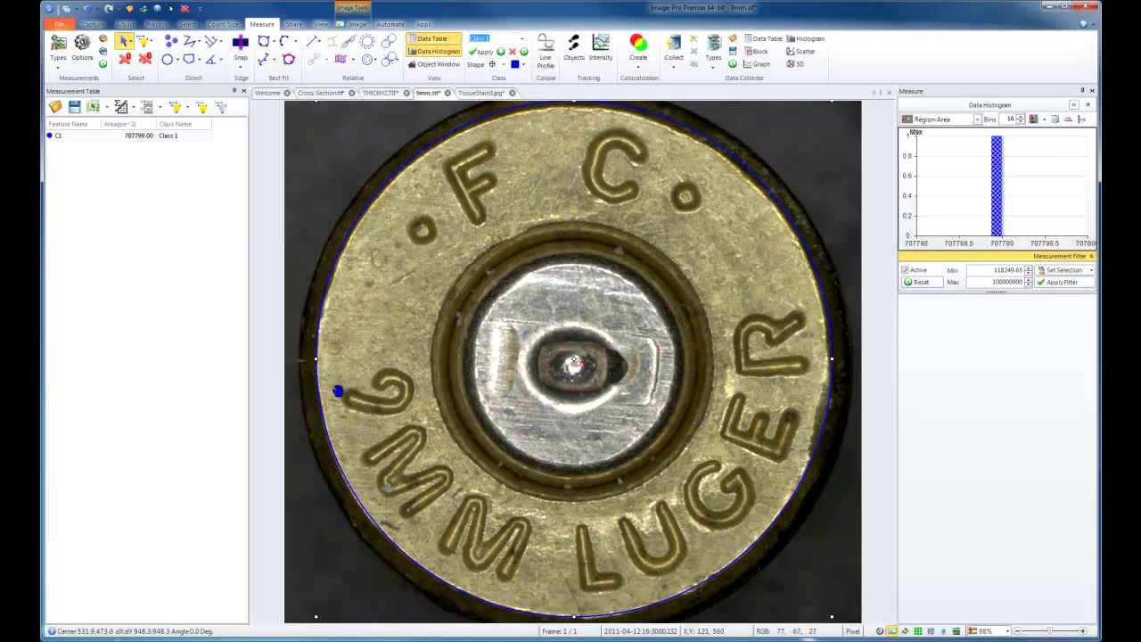
Draw circle C2 around the primer, then centre and enlarge it to the ring edge (area 213756)
left_click(170, 59)
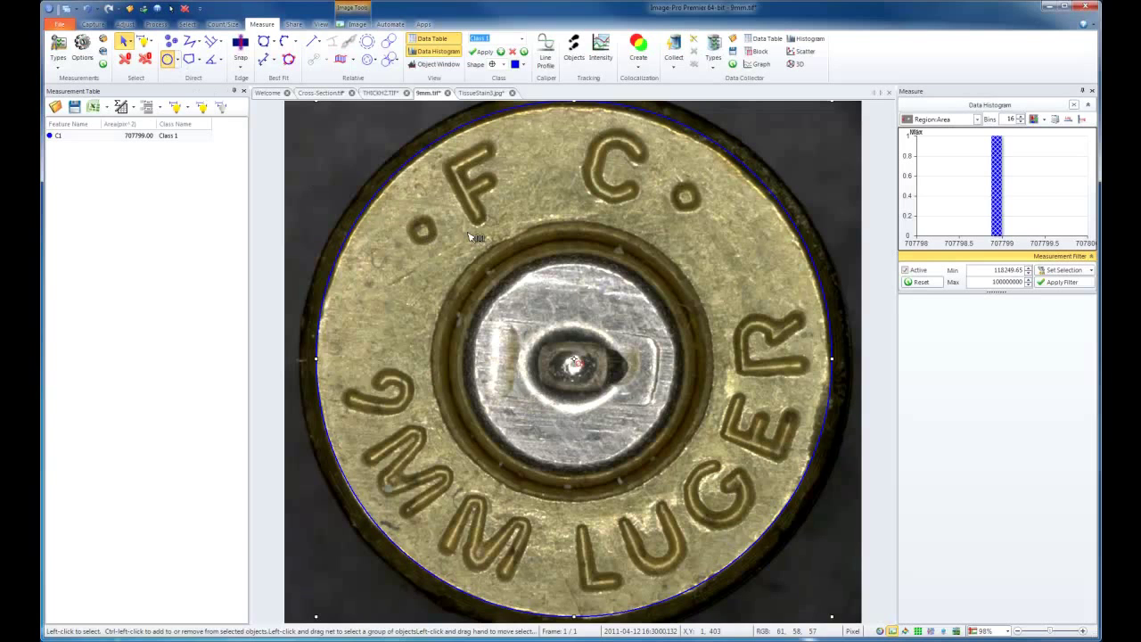
mouse_move(467, 220)
left_mouse_down()
mouse_move(677, 502)
mouse_move(706, 617)
mouse_move(734, 614)
left_mouse_up()
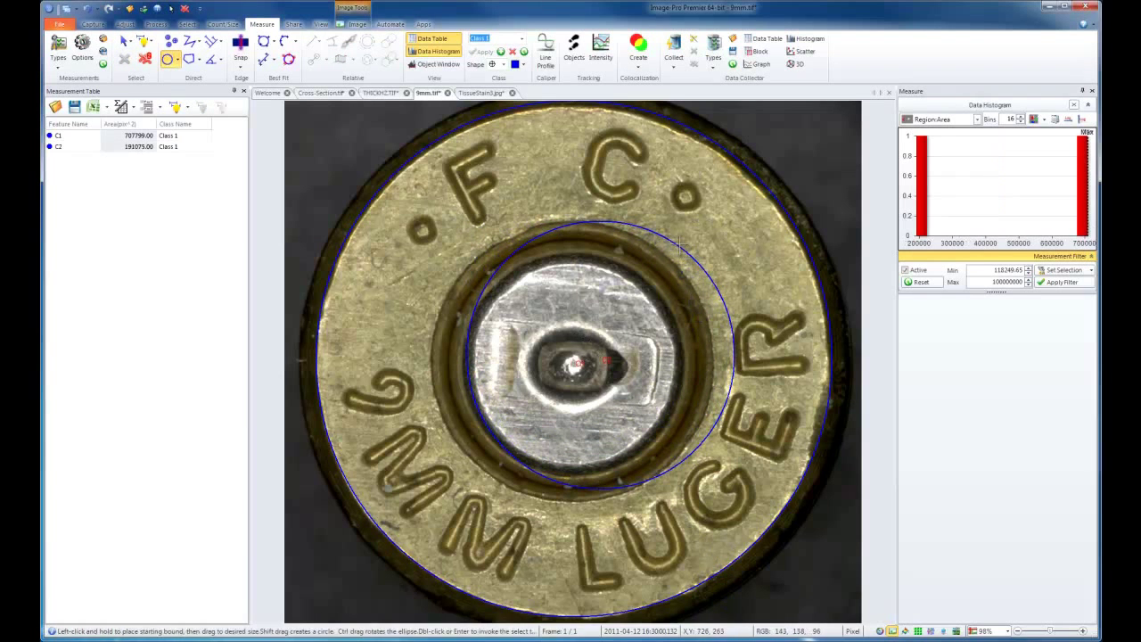
right_click(688, 270)
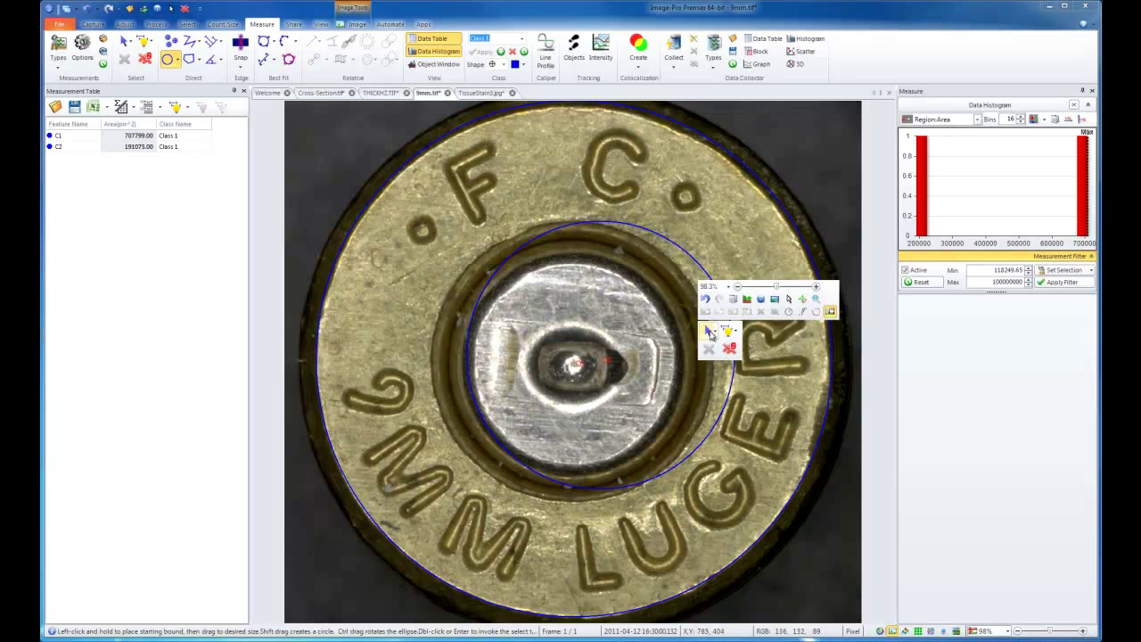
left_click_drag(688, 249, 651, 258)
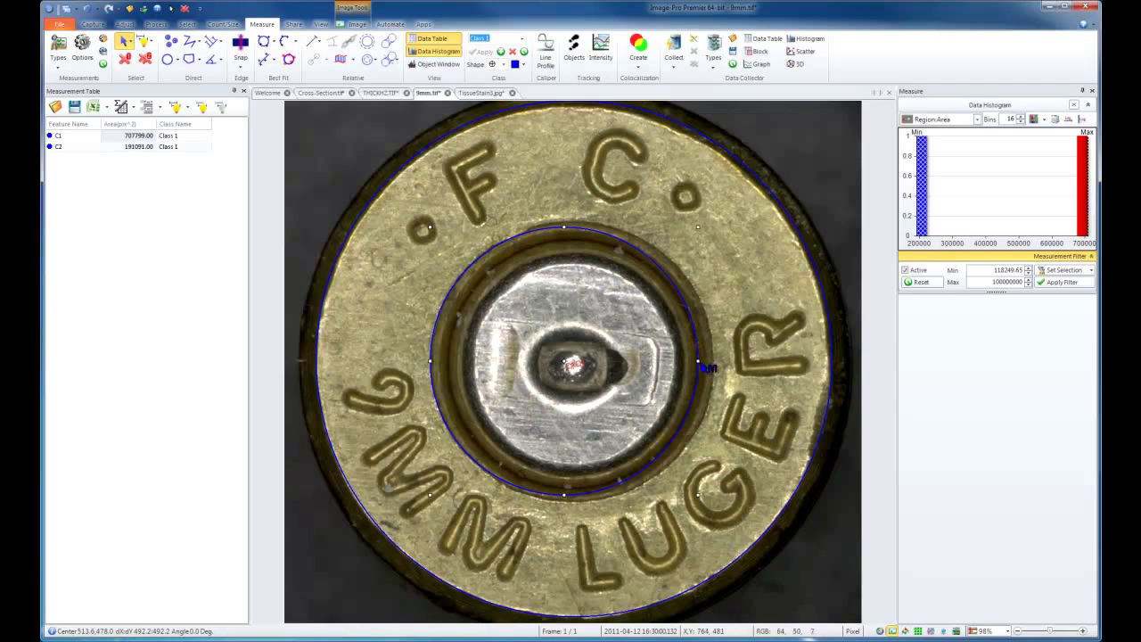
left_click_drag(699, 361, 713, 361)
mouse_move(711, 337)
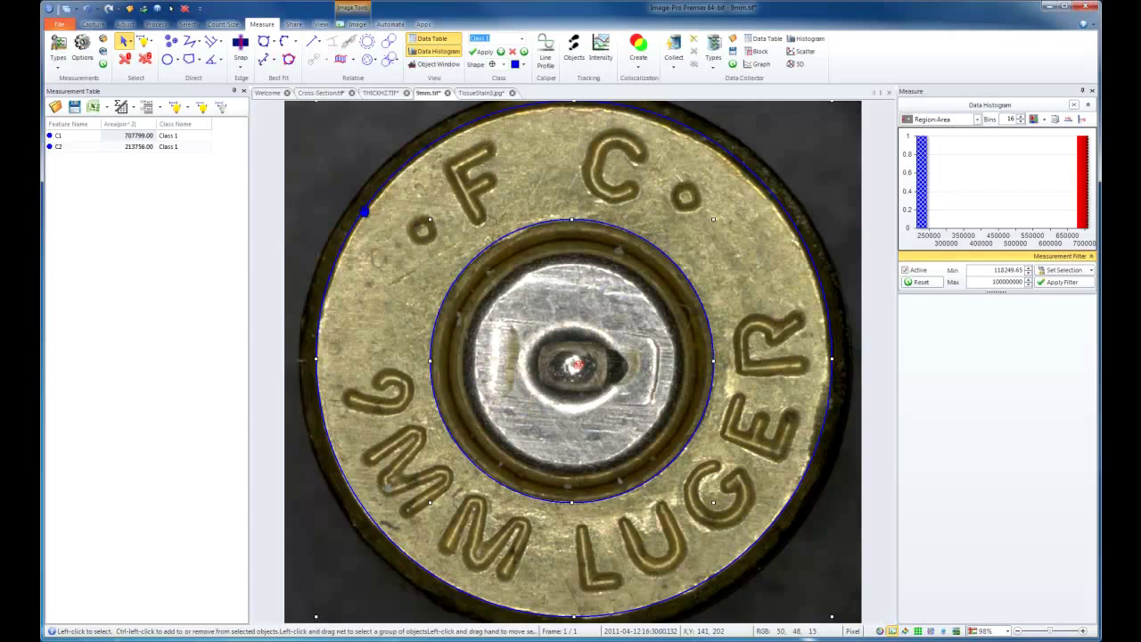
Apply Incremental Distance to both circles to fill the cartridge ring, then move to TissueStain3.jpg
left_click(353, 62)
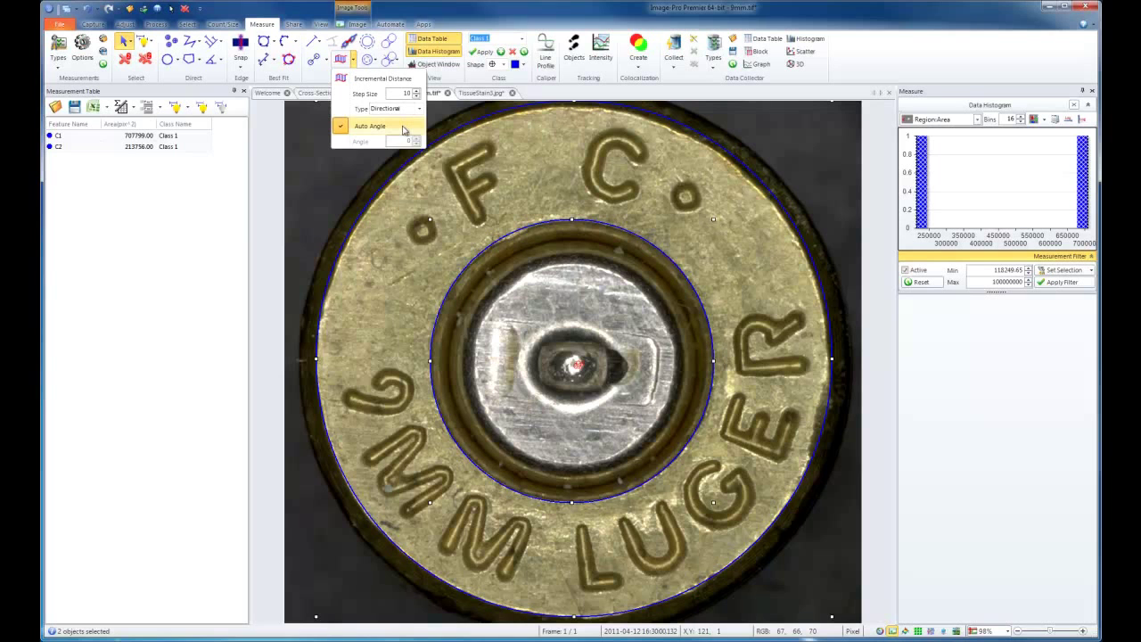
left_click(375, 84)
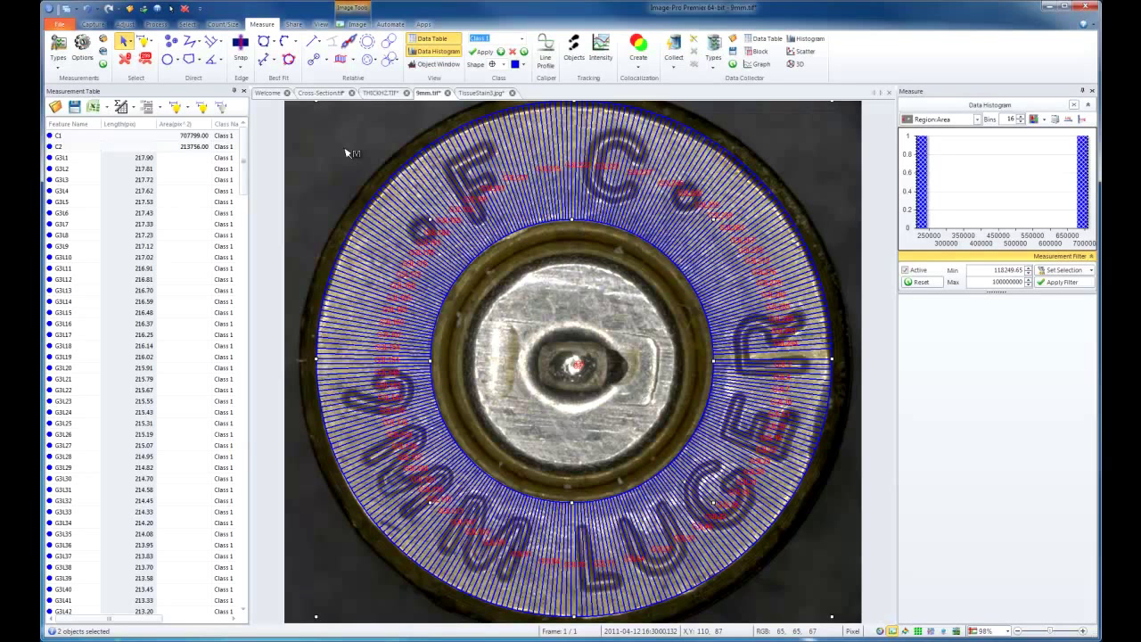
left_click(437, 107)
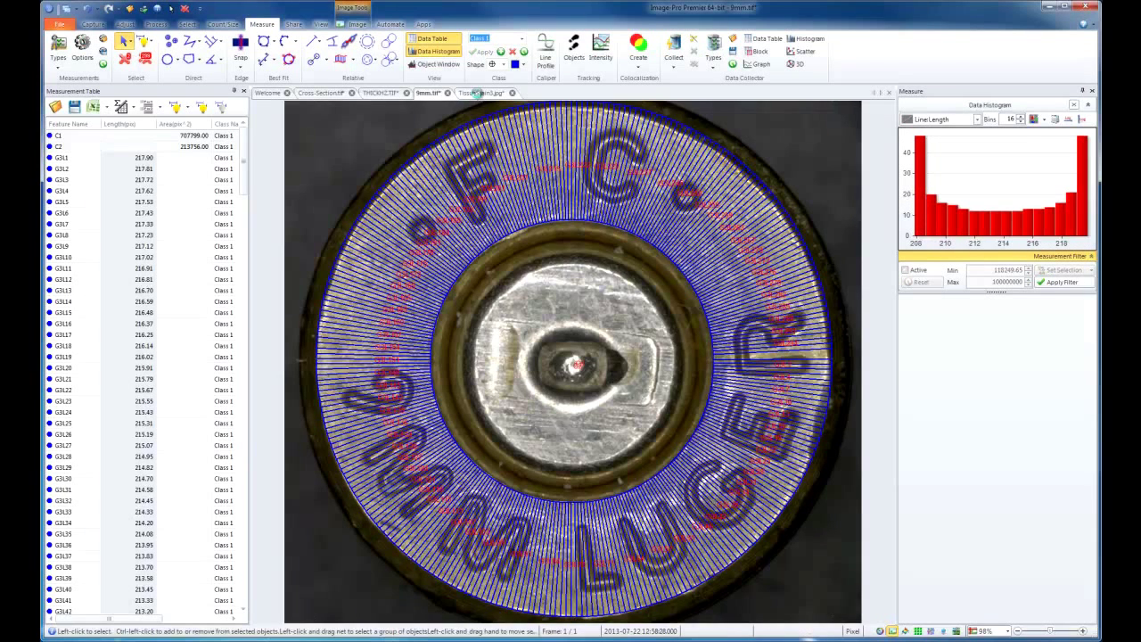
left_click(483, 93)
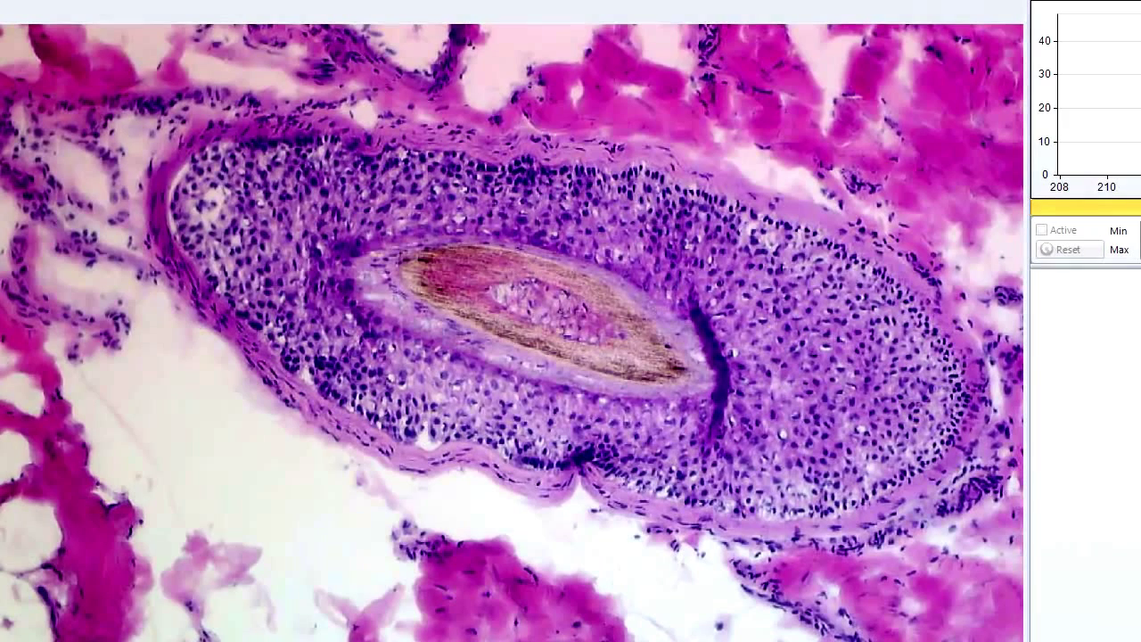
Trace polygon regions P4 around the follicle's outer edge and P5 around its central shaft
mouse_move(313, 140)
left_mouse_down()
mouse_move(218, 147)
mouse_move(184, 180)
mouse_move(171, 242)
mouse_move(314, 383)
mouse_move(428, 453)
mouse_move(477, 442)
mouse_move(524, 471)
mouse_move(574, 462)
mouse_move(676, 508)
mouse_move(845, 513)
mouse_move(925, 468)
mouse_move(955, 427)
mouse_move(966, 370)
left_mouse_up()
mouse_move(925, 304)
left_mouse_down()
mouse_move(838, 246)
mouse_move(624, 168)
mouse_move(504, 162)
mouse_move(422, 139)
mouse_move(366, 150)
mouse_move(318, 142)
left_mouse_up()
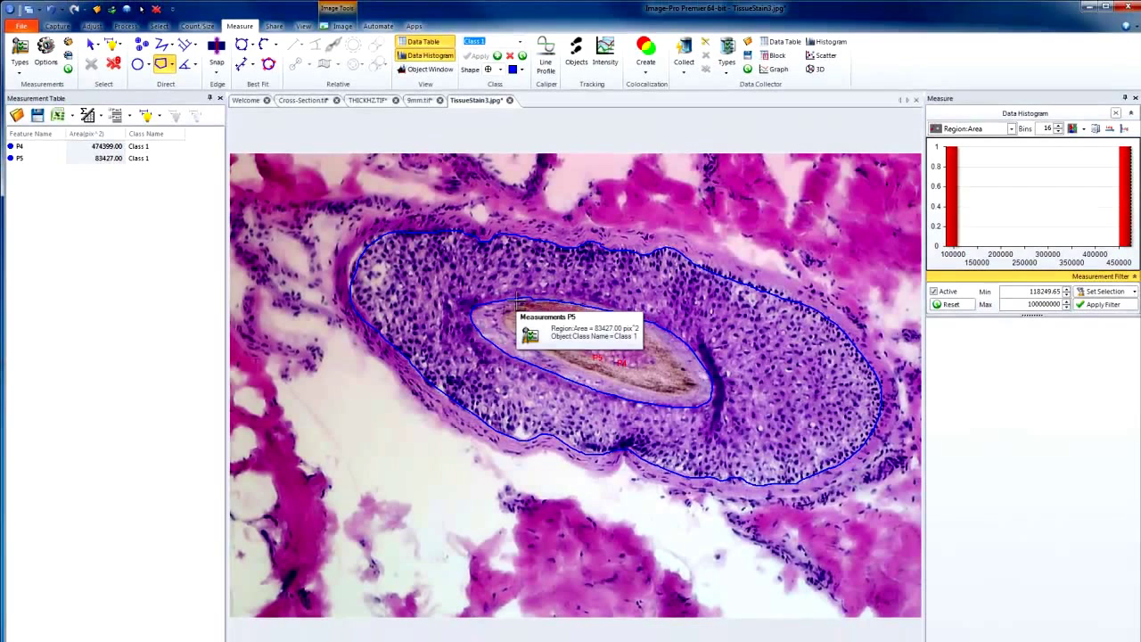
Select P5 and P4 together and apply Incremental Distance between them
left_click(96, 47)
left_click(495, 305)
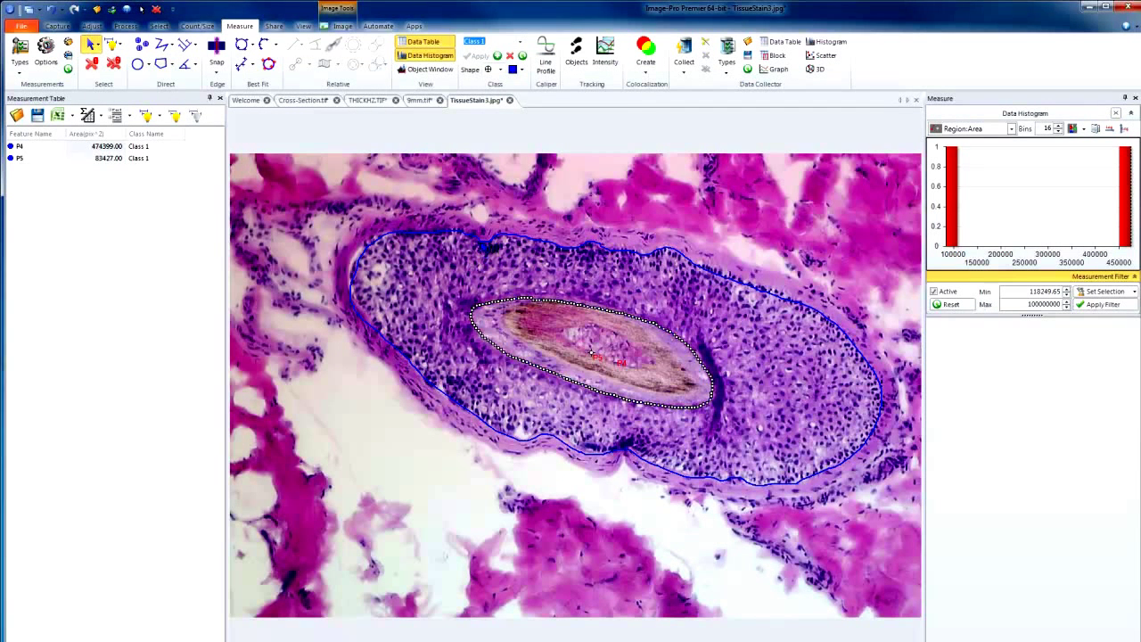
left_click(486, 246, "ctrl")
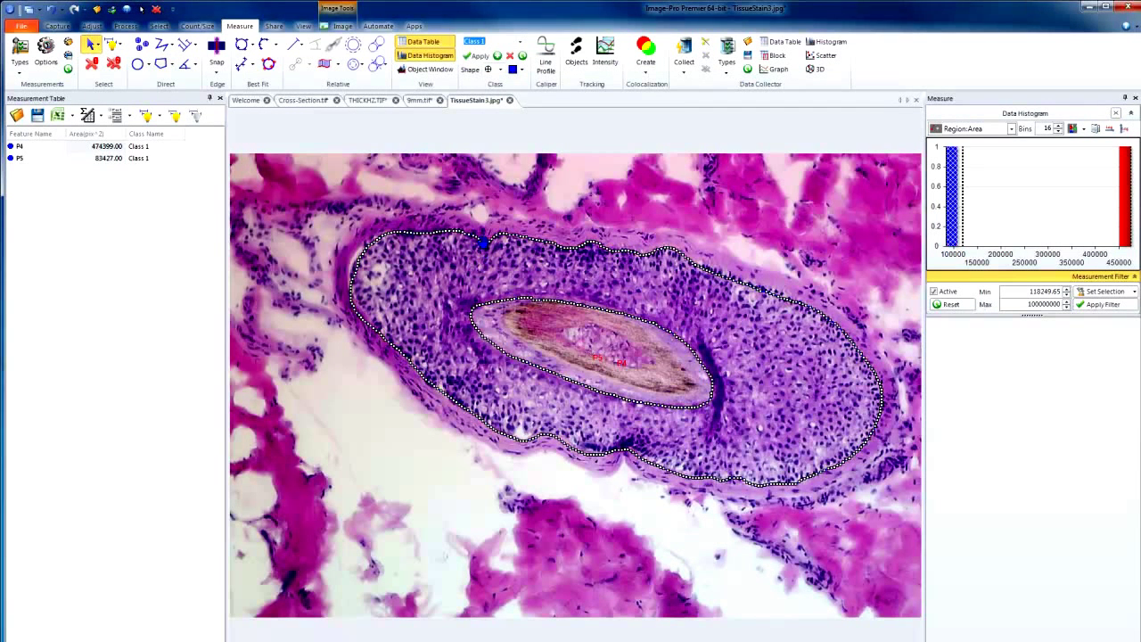
left_click(324, 63)
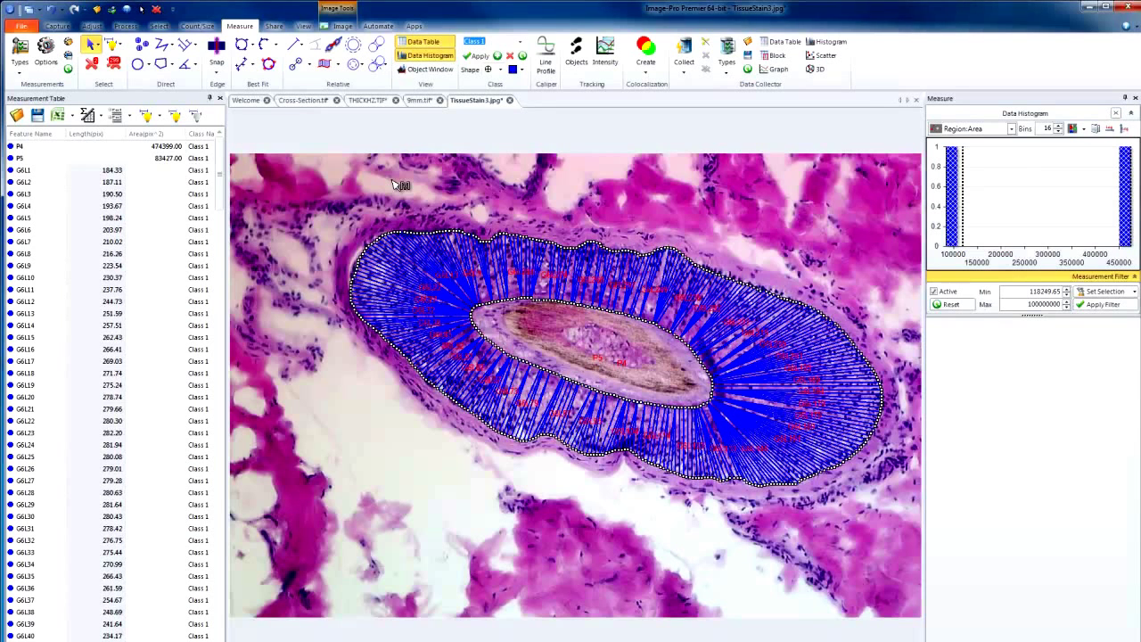
Show summary statistics for thickness lines G6L1 onward and enlarge the statistics area
left_click(51, 170)
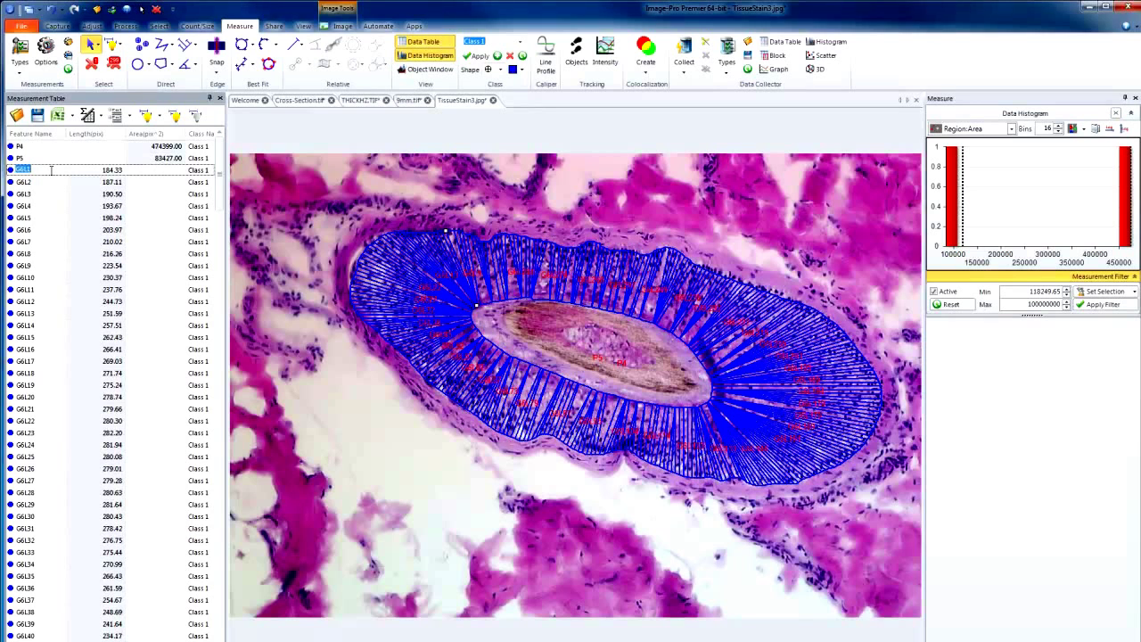
left_click(87, 116)
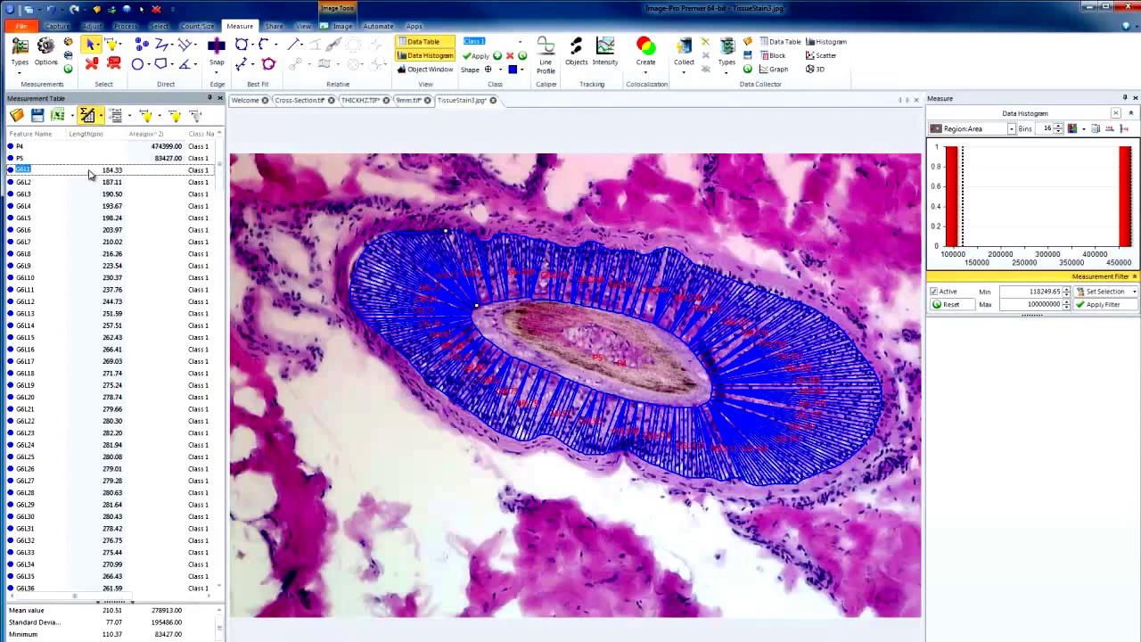
left_click_drag(131, 603, 132, 474)
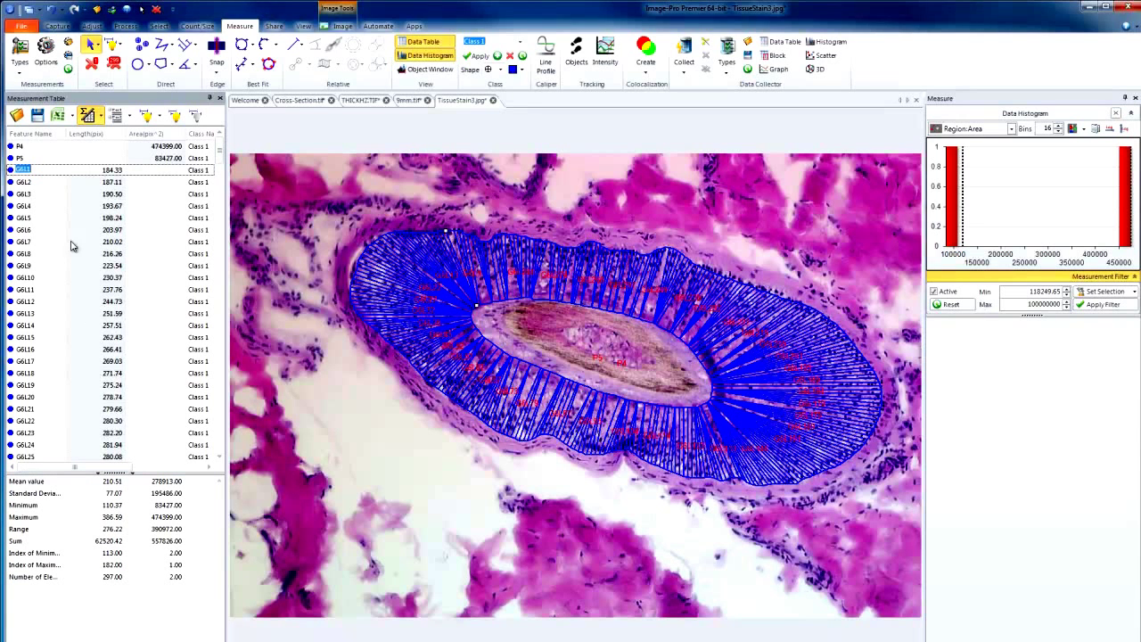
Remove outlines P4 and P5 from the Measurement Table, leaving only the thickness lines
left_click(52, 148)
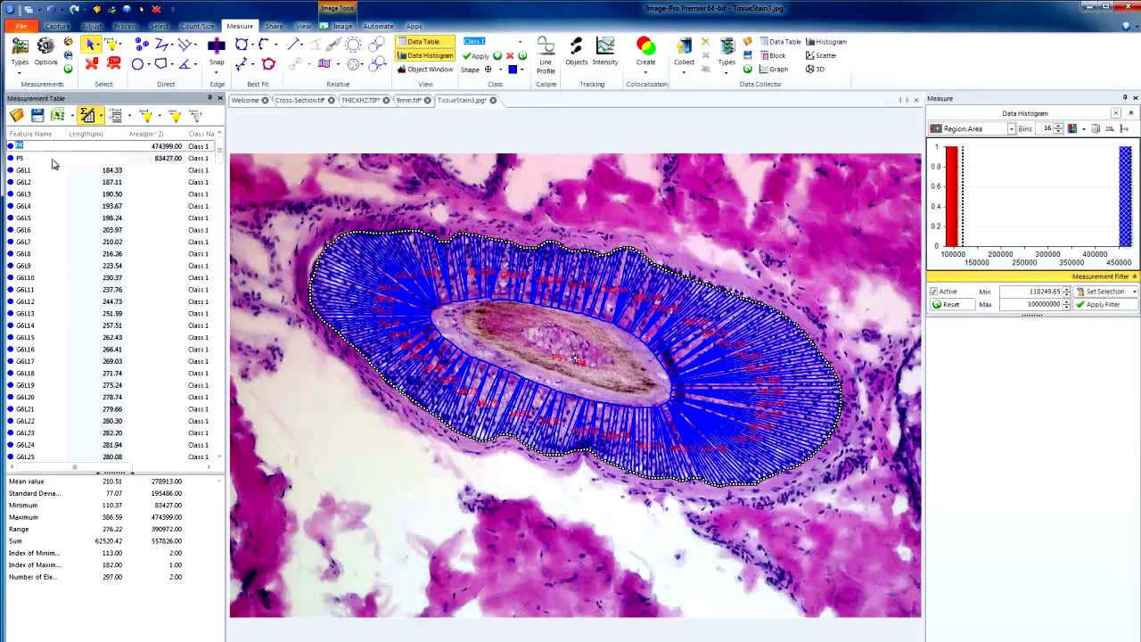
left_click(49, 158, "ctrl")
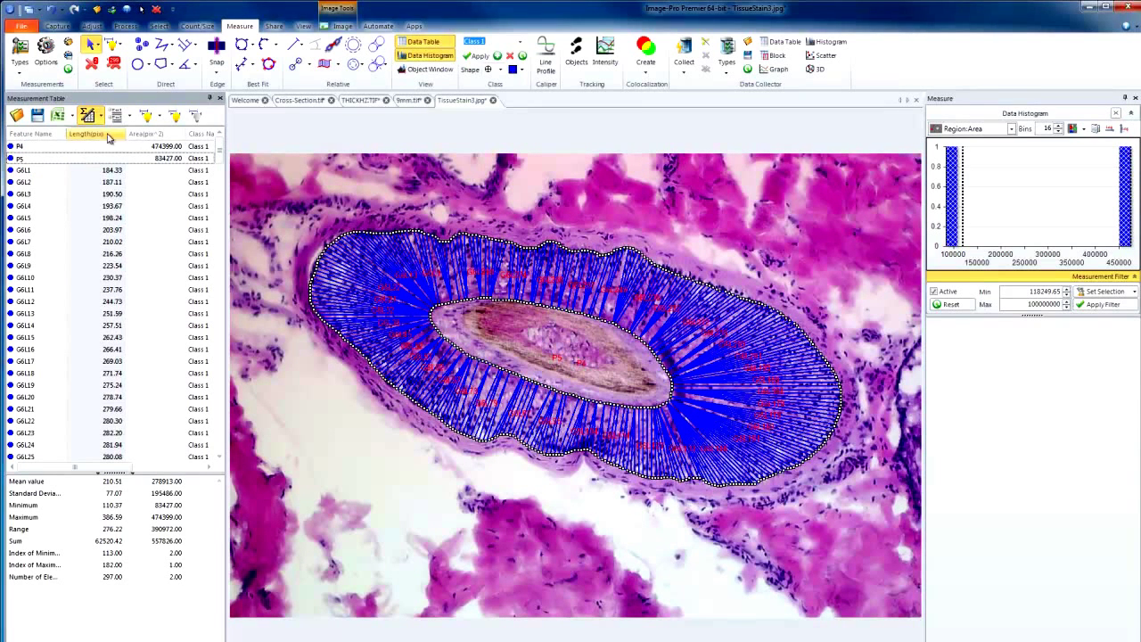
left_click(194, 115)
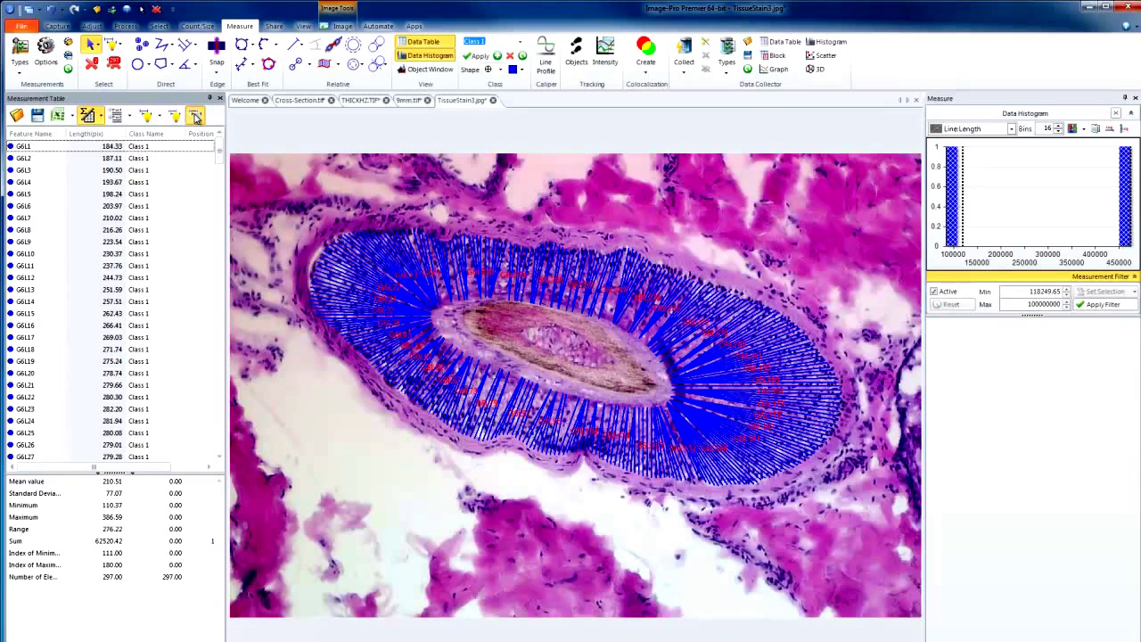